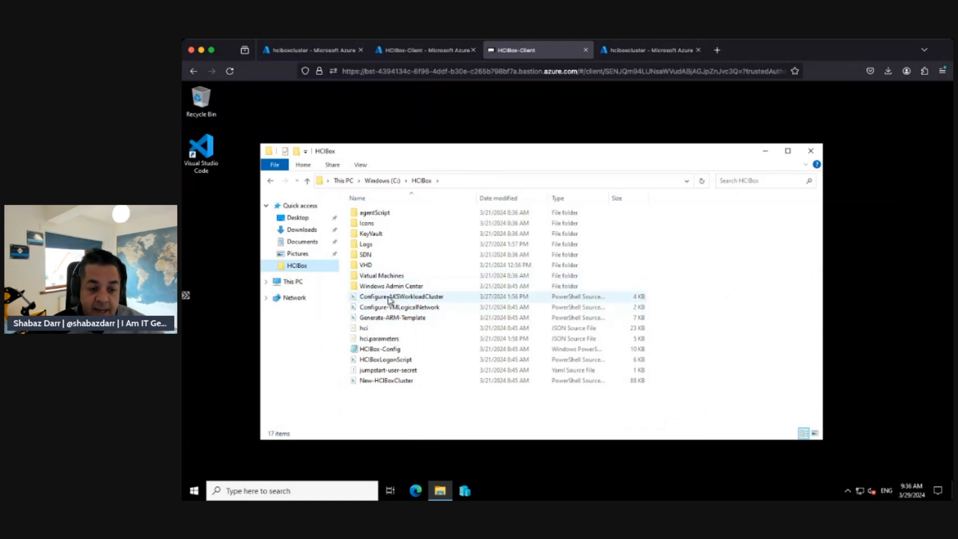
Open the Configure-AKSWorkloadCluster script from the HCIBox folder in Visual Studio Code.
right_click(390, 297)
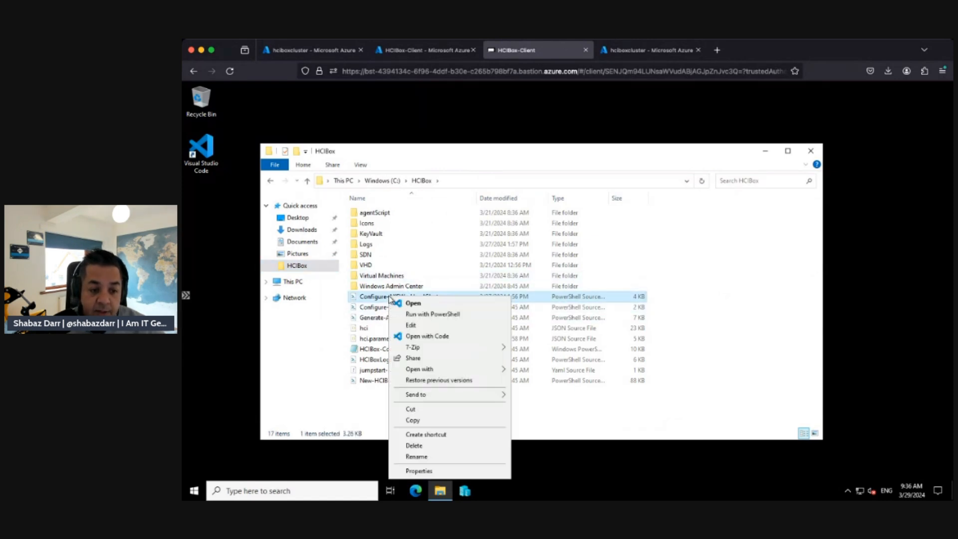
click(415, 337)
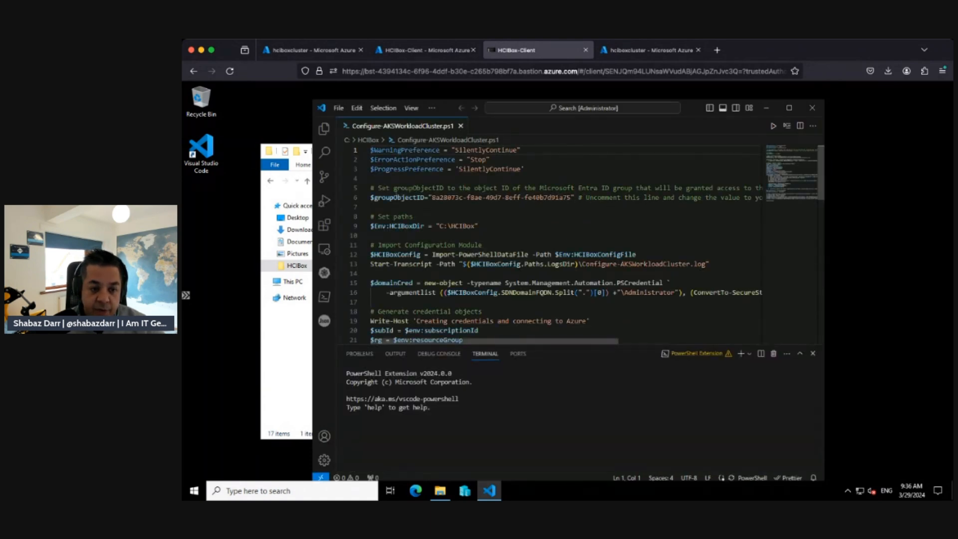
Switch to the Azure portal, view hciboxcluster's Kubernetes clusters and logical networks, and open the hcibox-aks-lnet-vlan110 network.
click(328, 52)
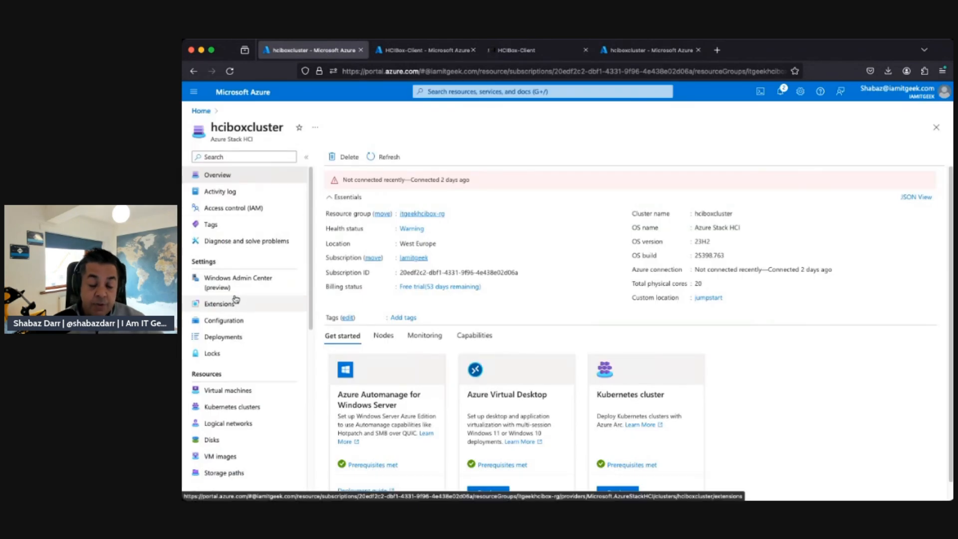
click(214, 406)
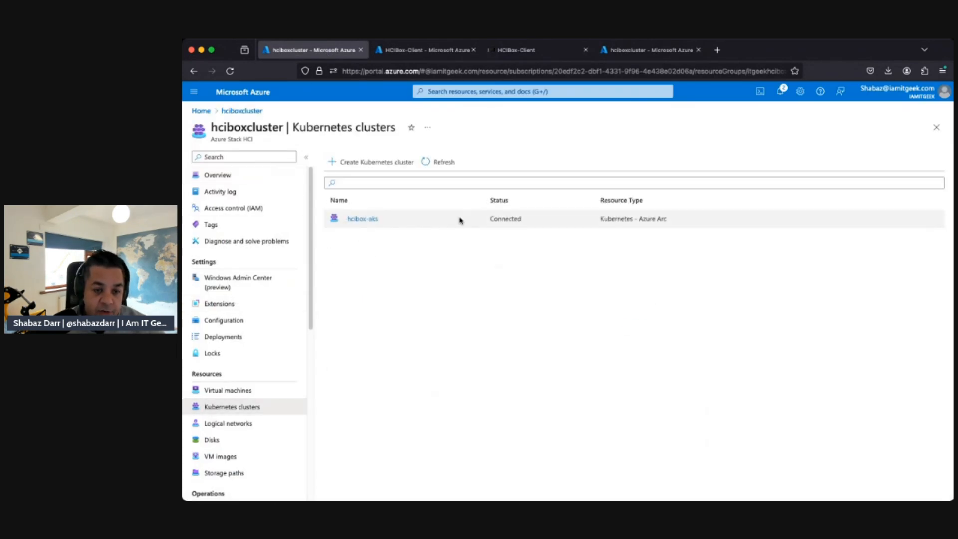
click(235, 423)
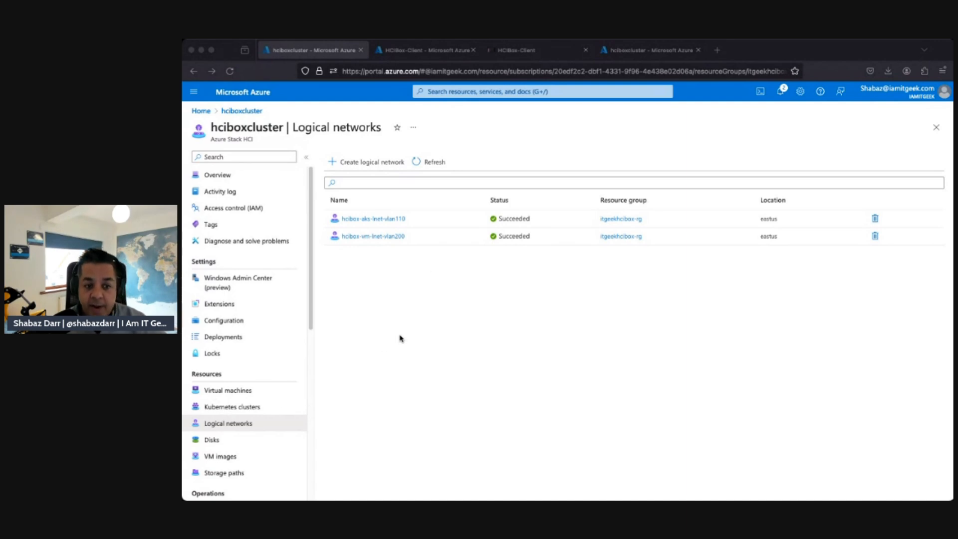
click(374, 219)
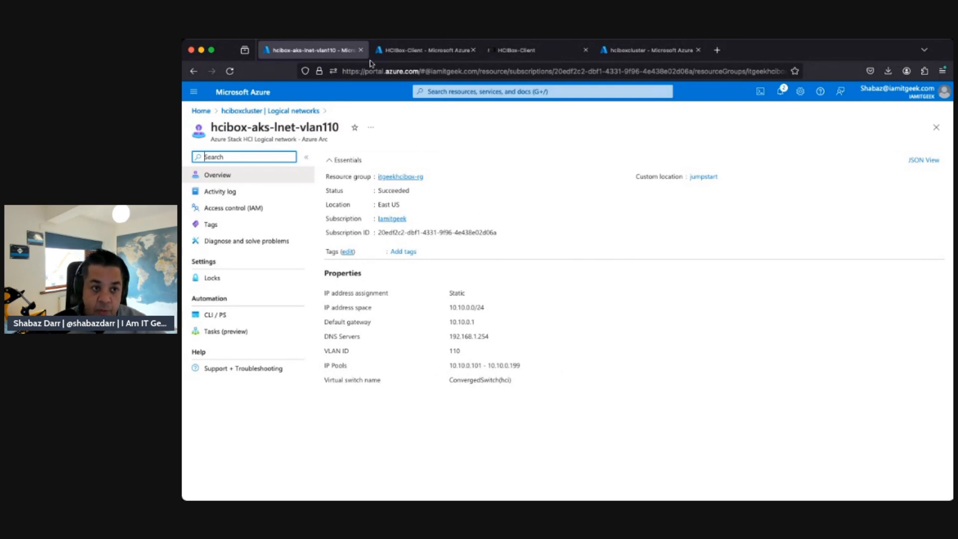
Close Visual Studio Code in the HCIBox-Client session and return to hciboxcluster's logical networks in the Azure portal.
click(521, 50)
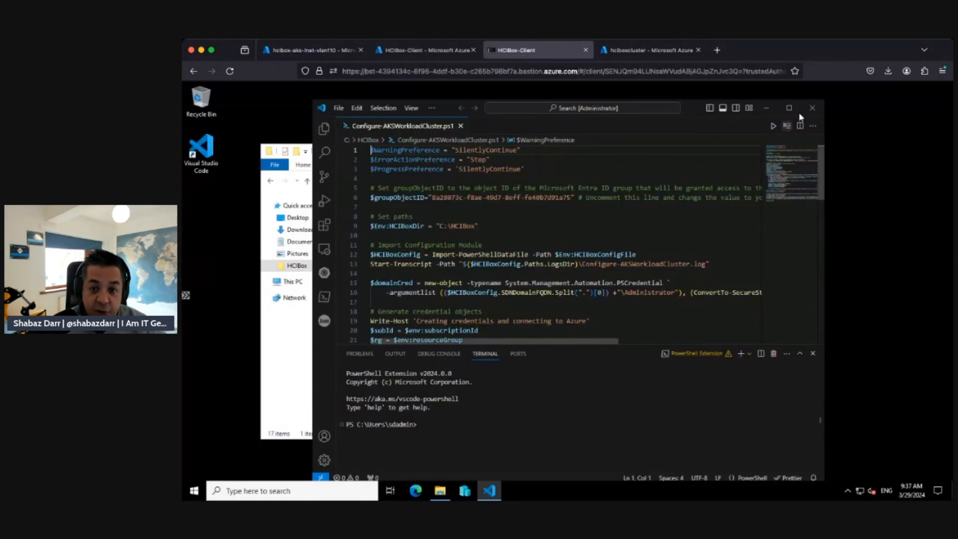
click(812, 108)
click(309, 50)
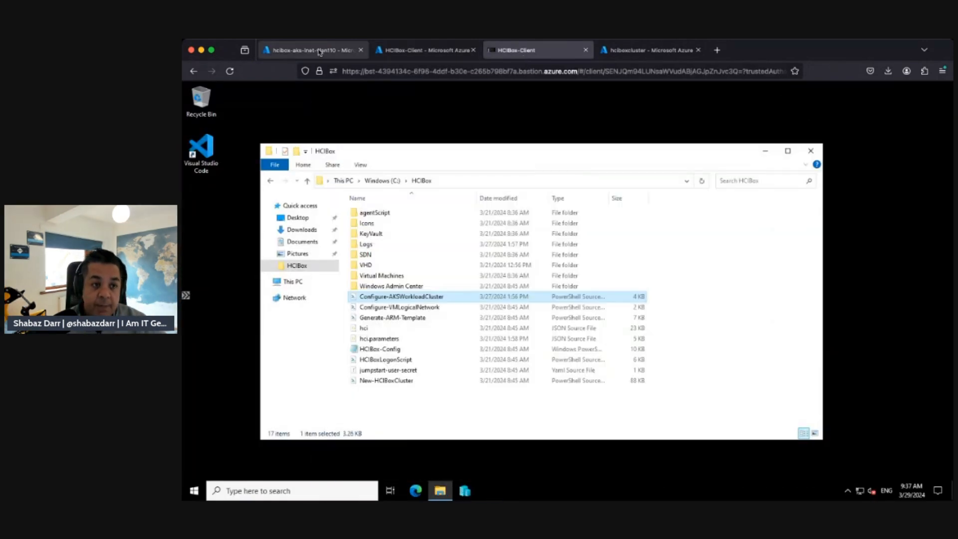
click(274, 111)
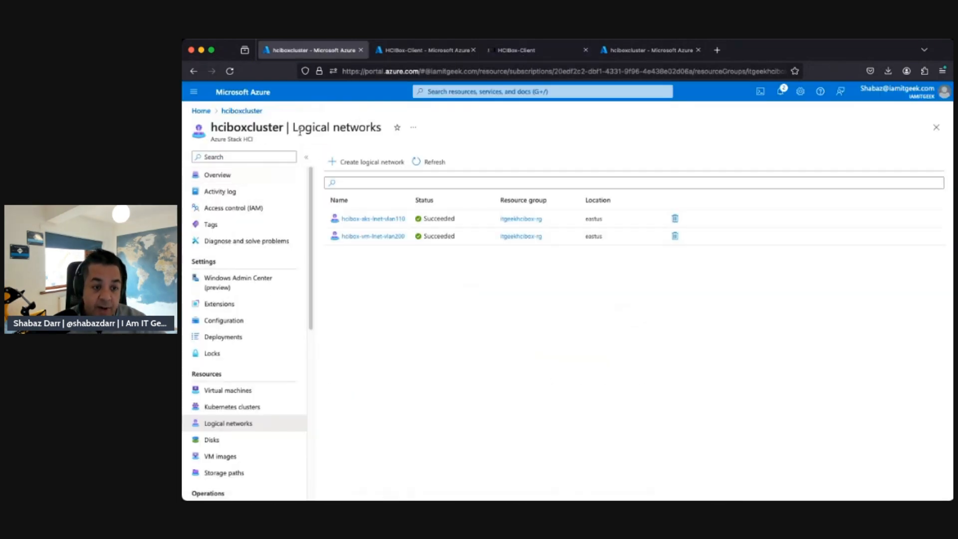
Open the hcibox-aks Kubernetes cluster and review its namespaces, workloads, and services and ingresses.
click(247, 407)
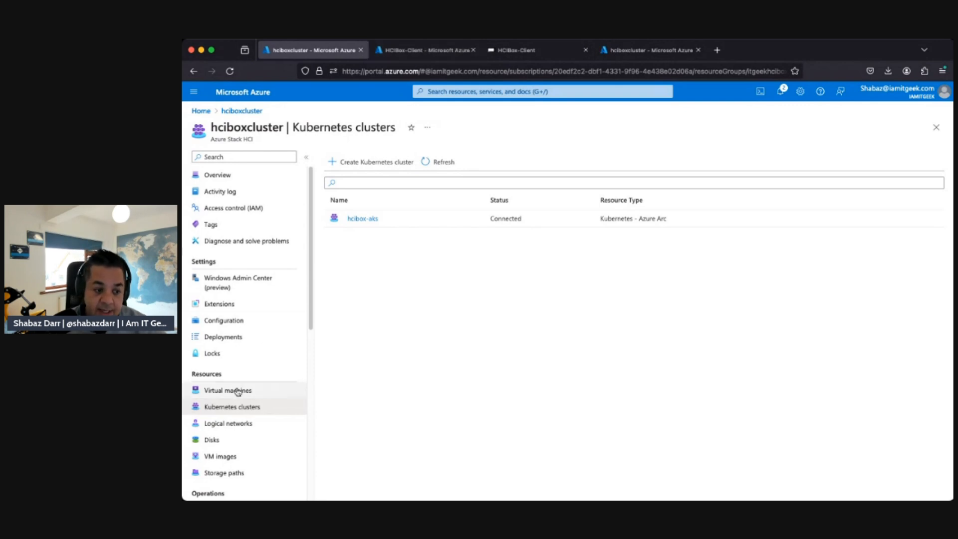
click(368, 219)
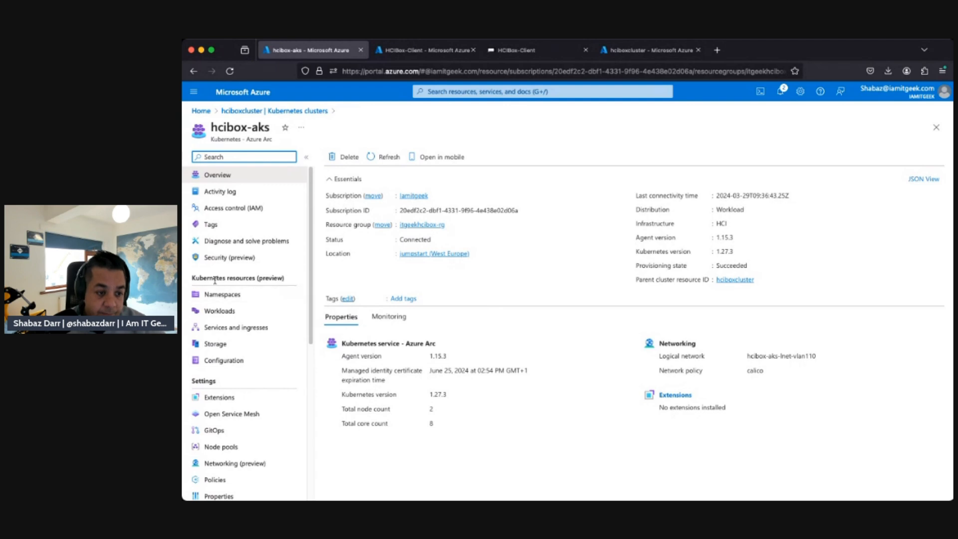
click(220, 296)
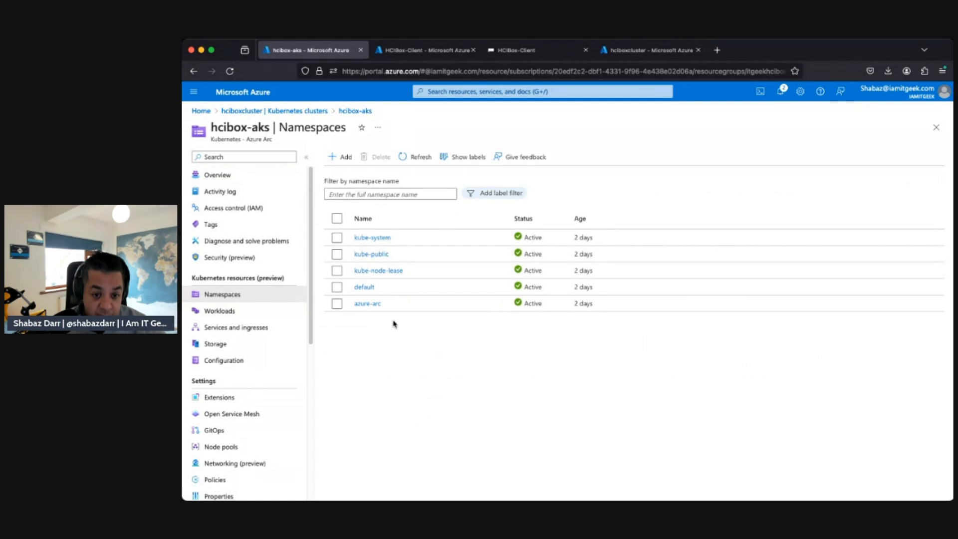
click(228, 313)
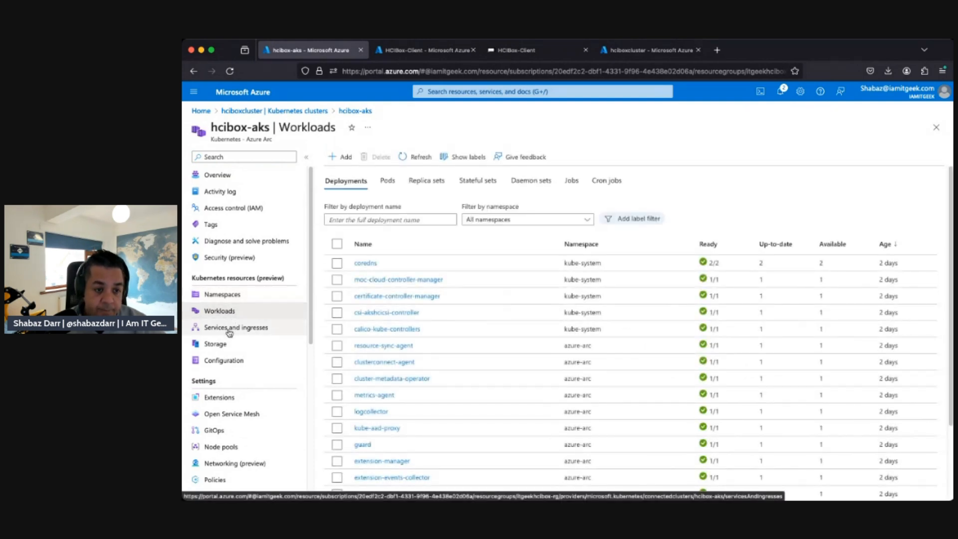
scroll(353, 324, down, 1)
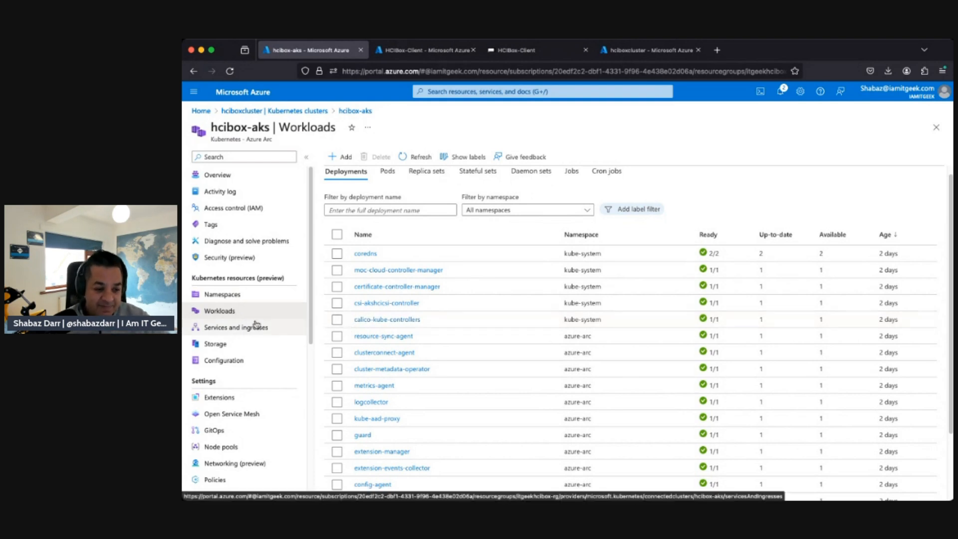
click(230, 331)
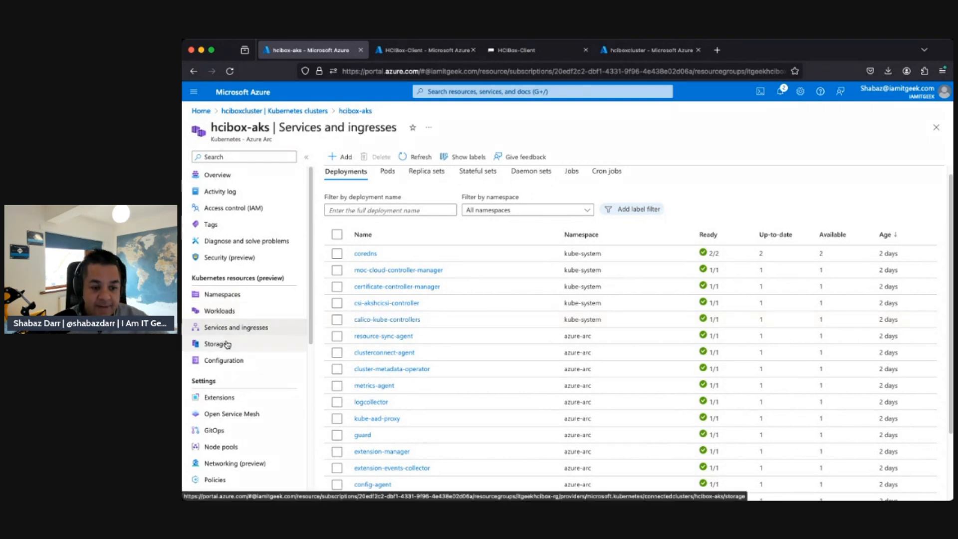
Review the cluster's storage, including persistent volume claims, persistent volumes and storage classes.
click(229, 343)
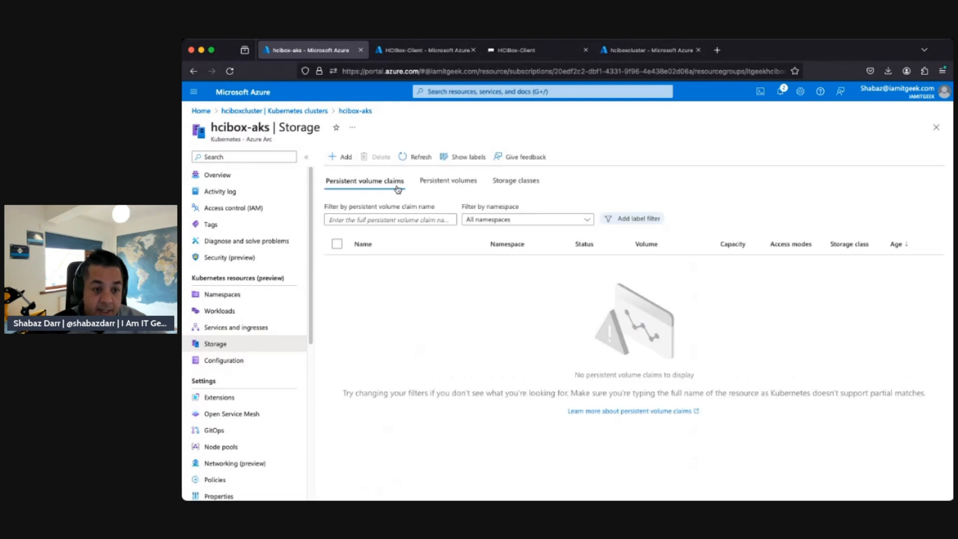
click(429, 189)
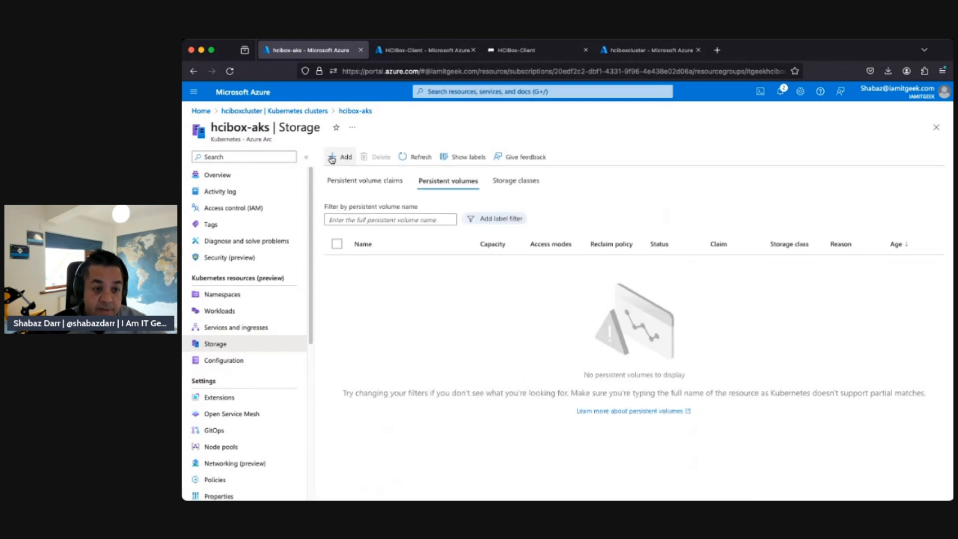
click(512, 185)
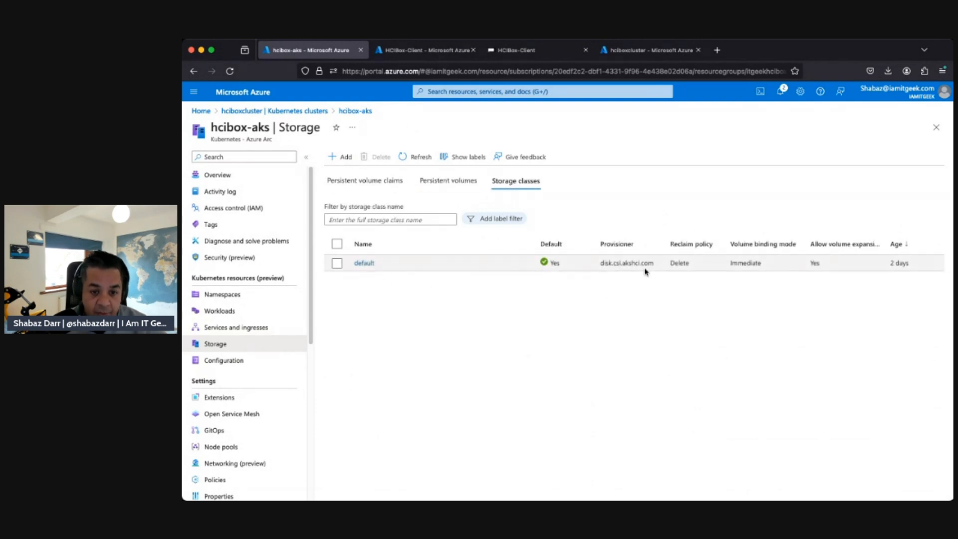
Review the cluster's config maps and secrets, and go back to its overview.
click(245, 366)
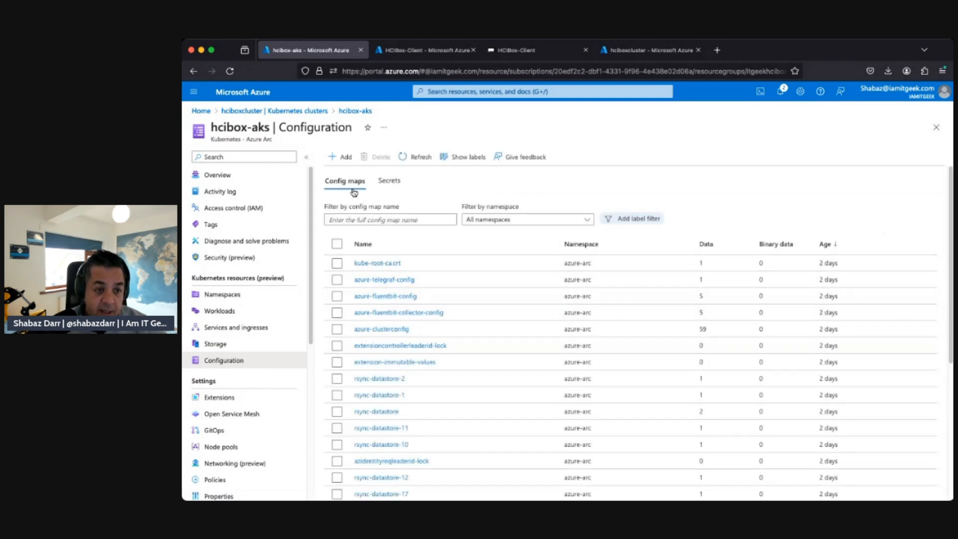
click(388, 182)
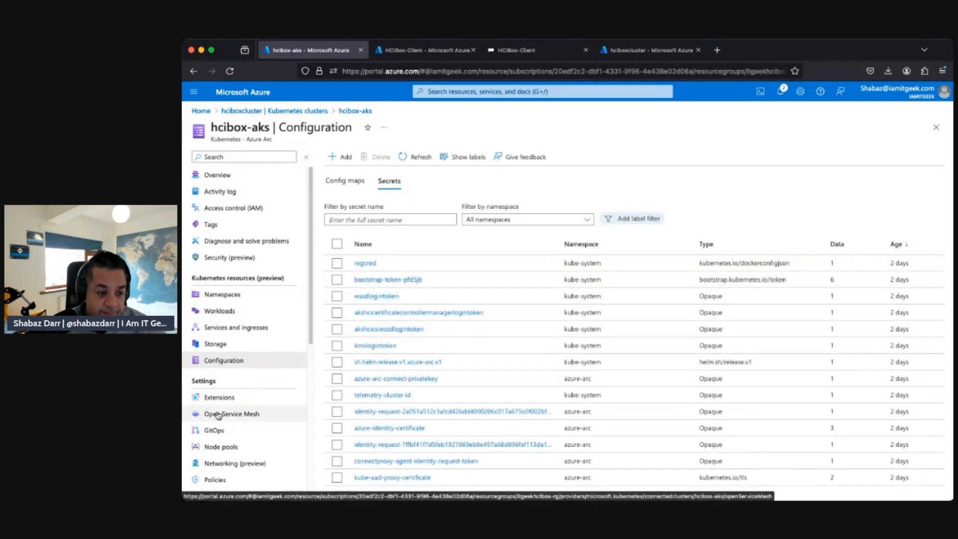
click(216, 177)
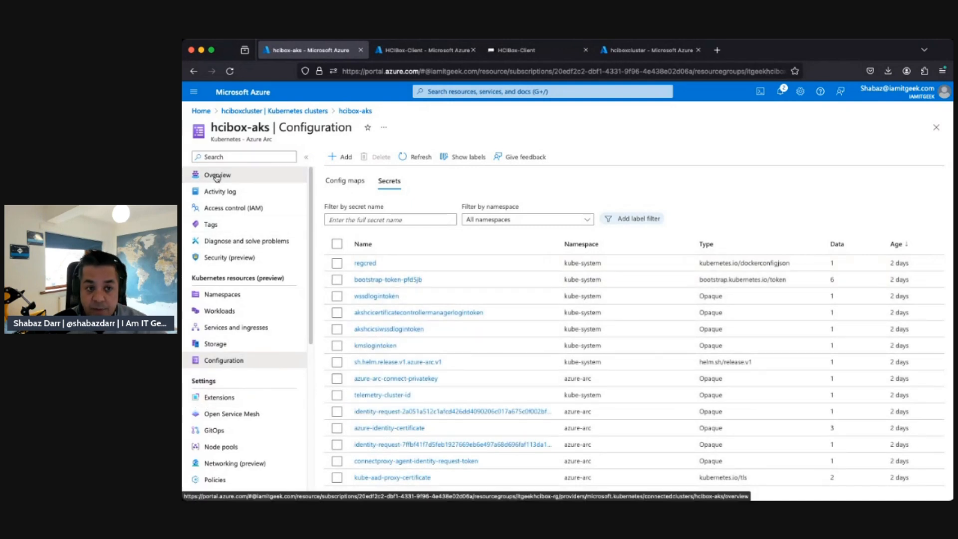
Switch to the hciboxcluster overview that has Cloud Shell open and check its Nodes and Get started sections.
click(424, 51)
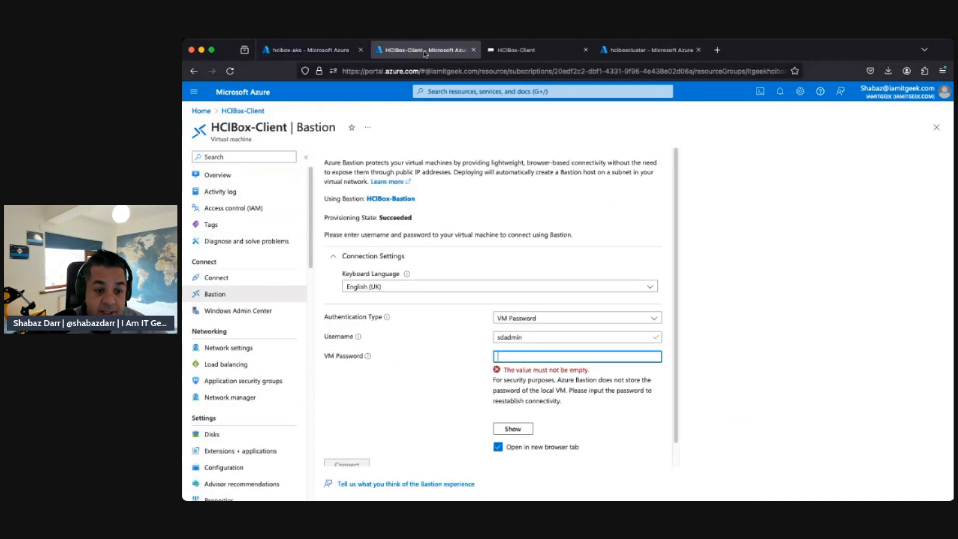
click(636, 52)
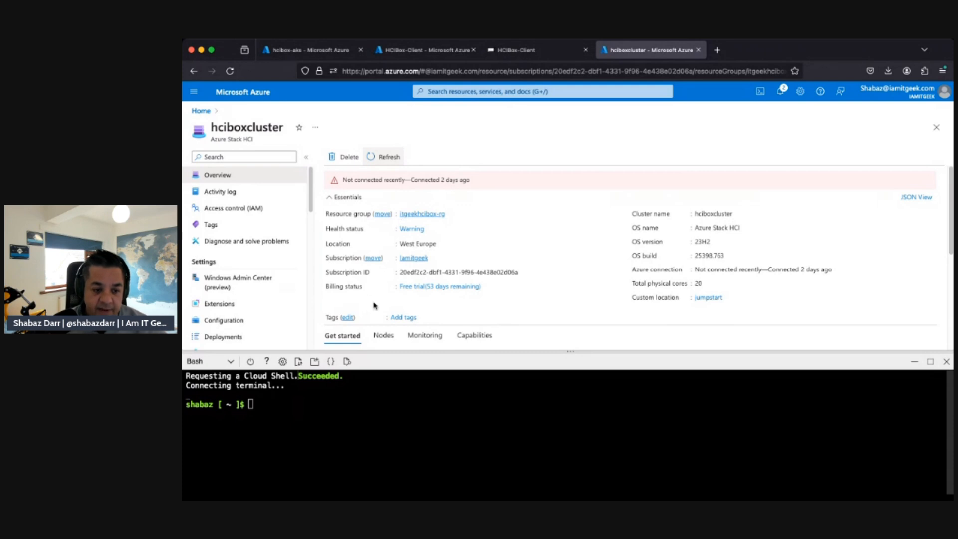
scroll(424, 317, down, 3)
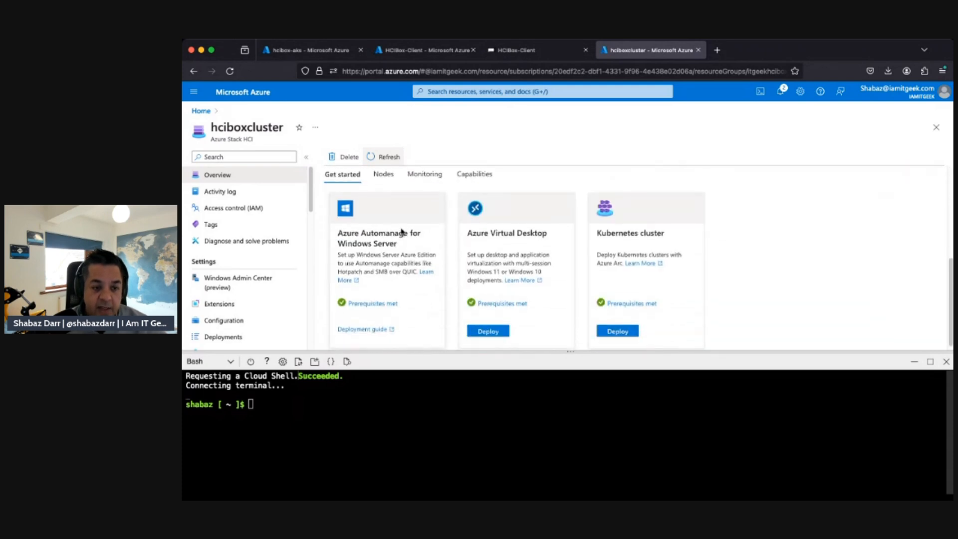
click(381, 177)
scroll(419, 299, down, 1)
scroll(418, 297, up, 2)
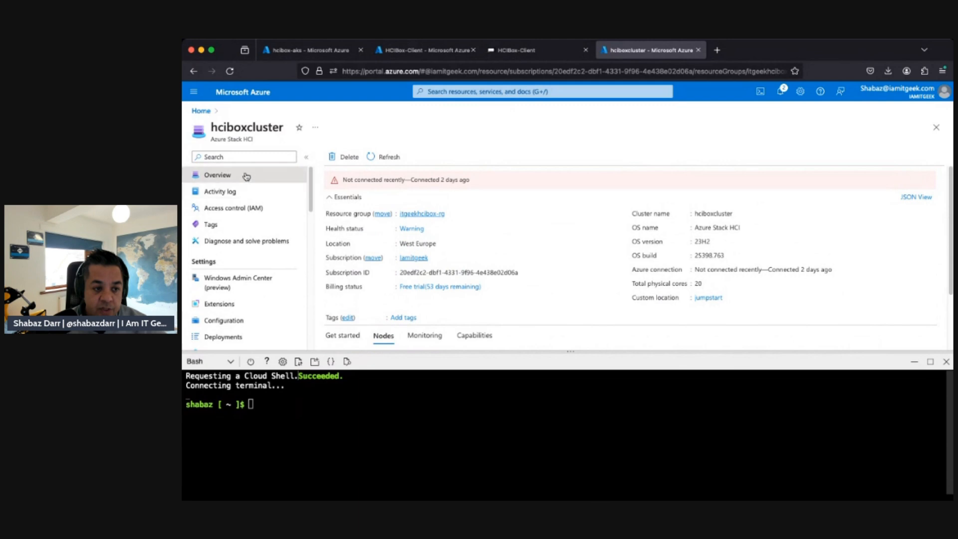
click(353, 335)
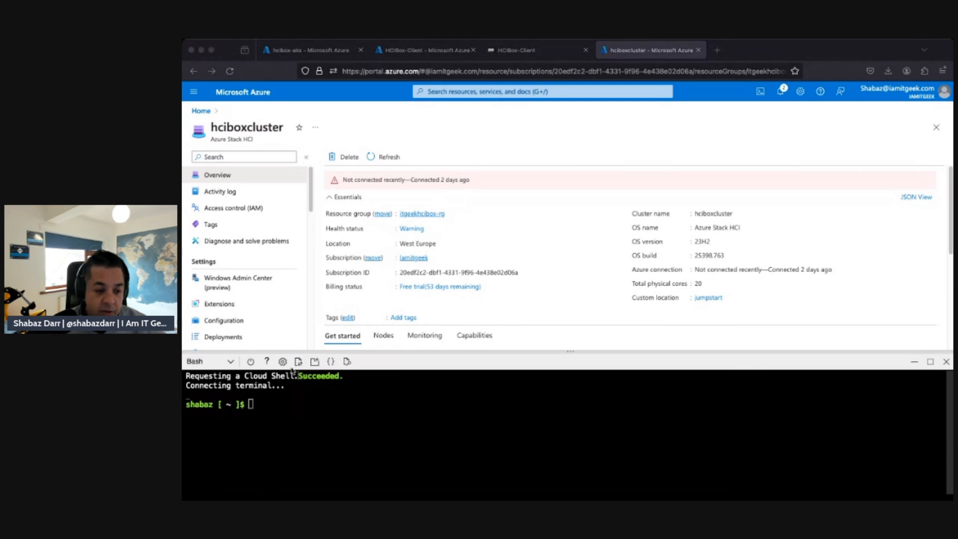
Enter the command "az connectedk8s proxy -n hcibox-aks -g" in Cloud Shell, removing the placeholder for the resource group name.
click(381, 370)
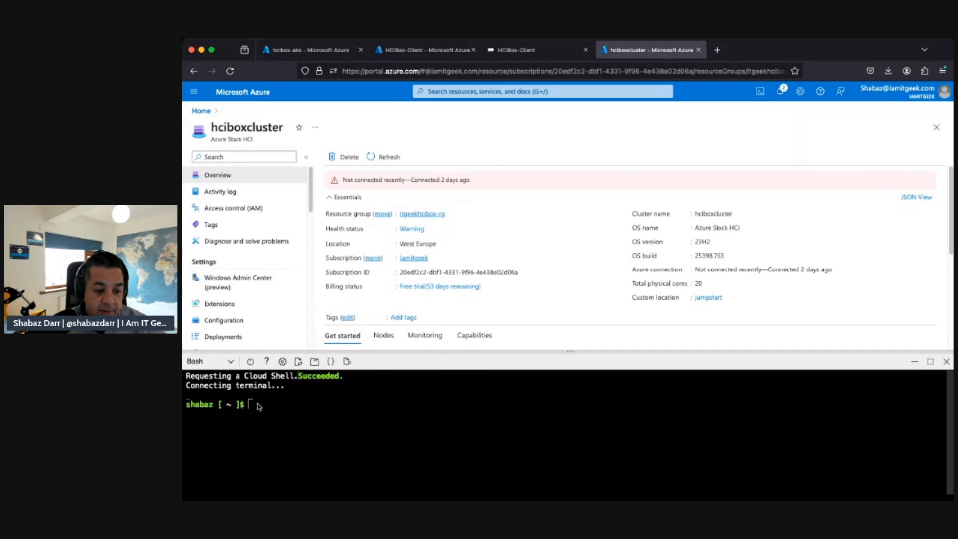
text(az connectedk8s proxy -n hcibox-aks -g <name of your resource group>)
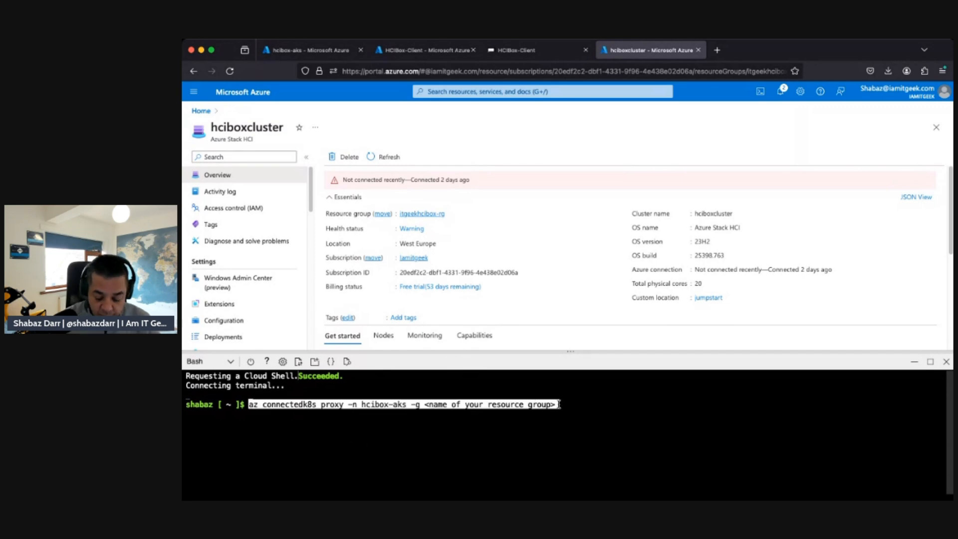
key(BackSpace)
key(BackSpace)
key(BackSpace)
key(BackSpace)
key(BackSpace)
key(BackSpace)
key(BackSpace)
key(BackSpace)
key(BackSpace)
key(BackSpace)
key(BackSpace)
key(BackSpace)
key(BackSpace)
key(BackSpace)
key(BackSpace)
key(BackSpace)
key(BackSpace)
key(BackSpace)
key(BackSpace)
key(BackSpace)
key(BackSpace)
key(BackSpace)
key(BackSpace)
key(BackSpace)
key(BackSpace)
key(BackSpace)
key(BackSpace)
key(BackSpace)
key(BackSpace)
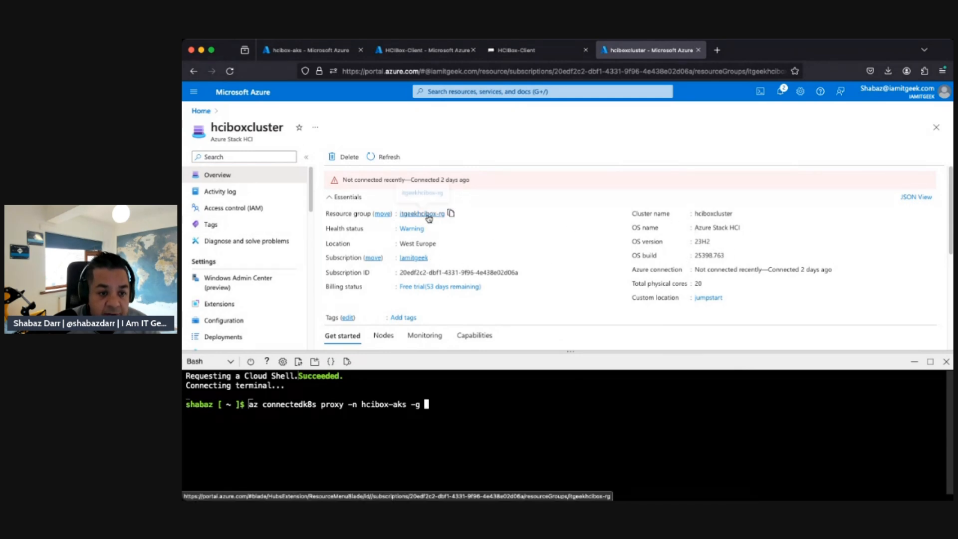
Copy the resource group name itgeekhcibox-rg from the cluster's essentials, append it to the proxy command and run it.
click(450, 212)
click(432, 405)
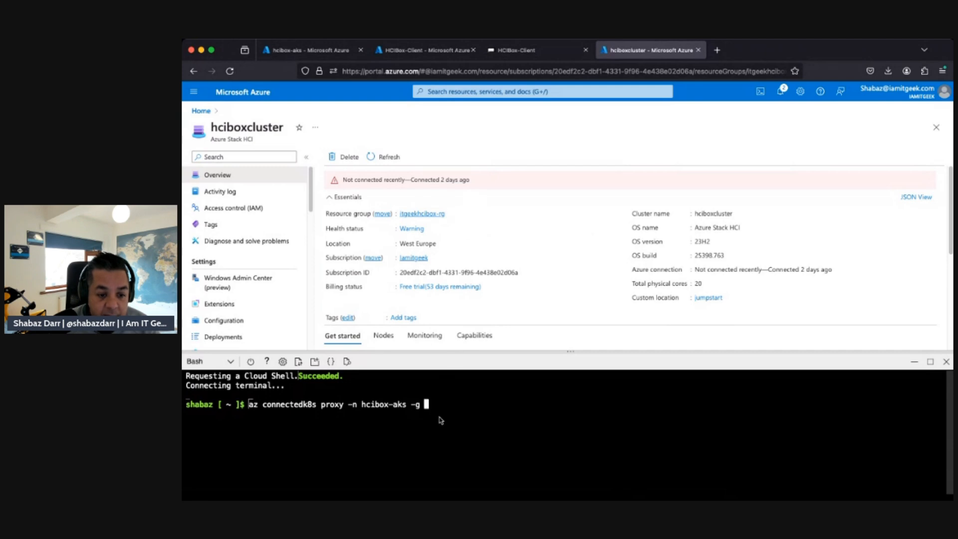
right_click(473, 413)
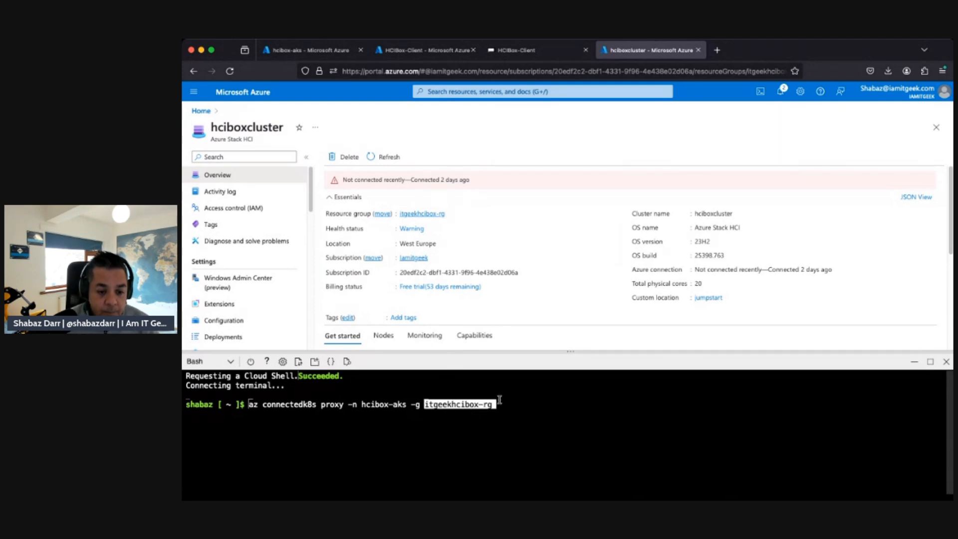
key(Return)
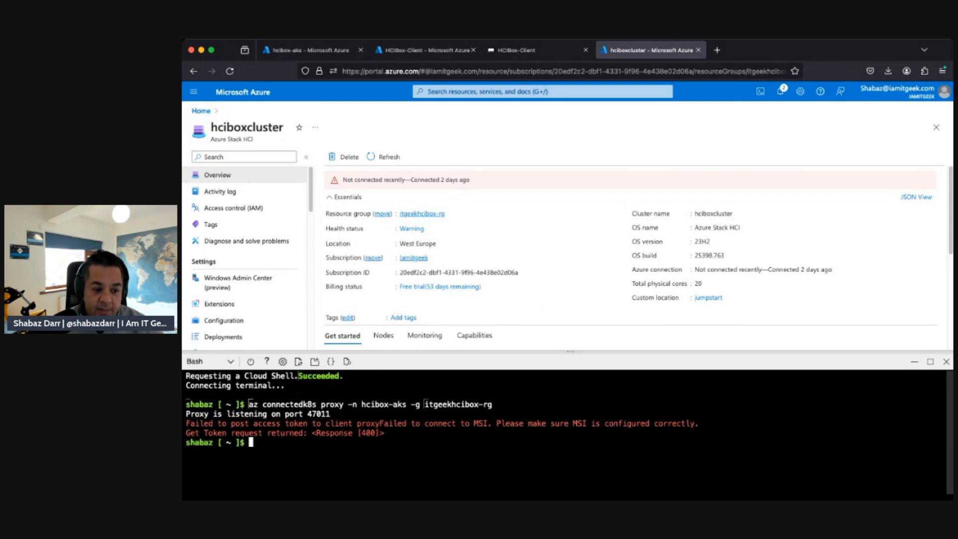
Run "az login" in Cloud Shell to start an Azure device sign-in.
key(super+Tab)
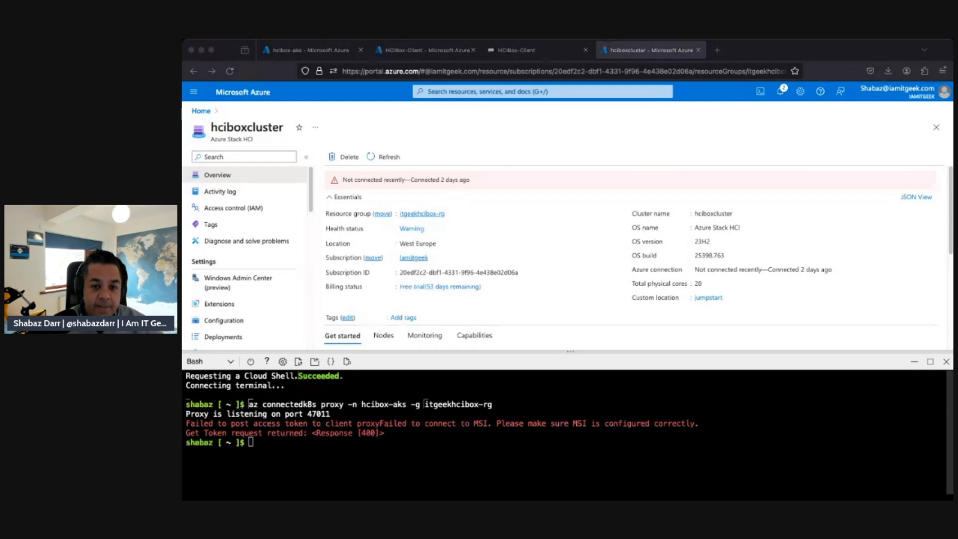
click(244, 414)
text(az login)
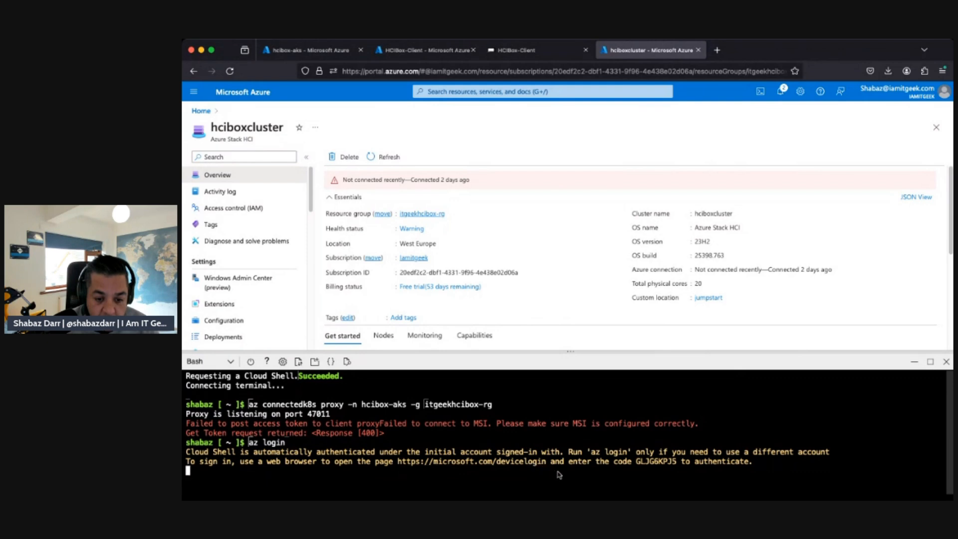
click(710, 150)
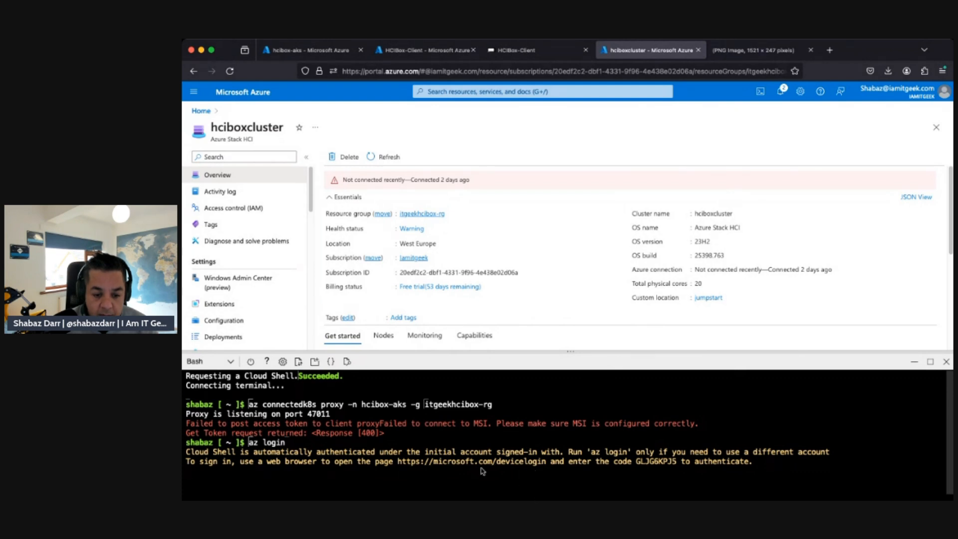
Select and copy the microsoft.com/devicelogin address from the Cloud Shell output, and close the PNG image's browser tab.
drag(546, 462, 397, 462)
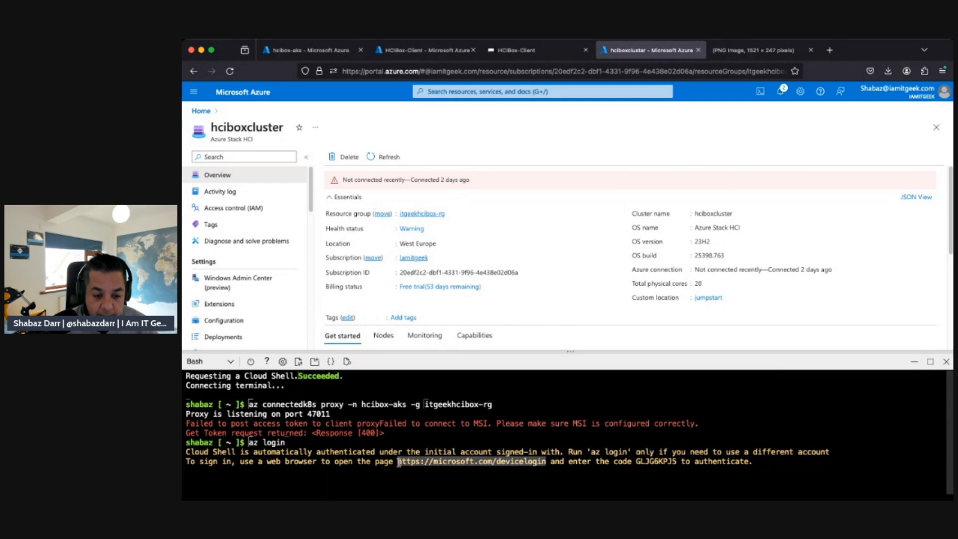
click(546, 467)
double_click(546, 467)
key(super+c)
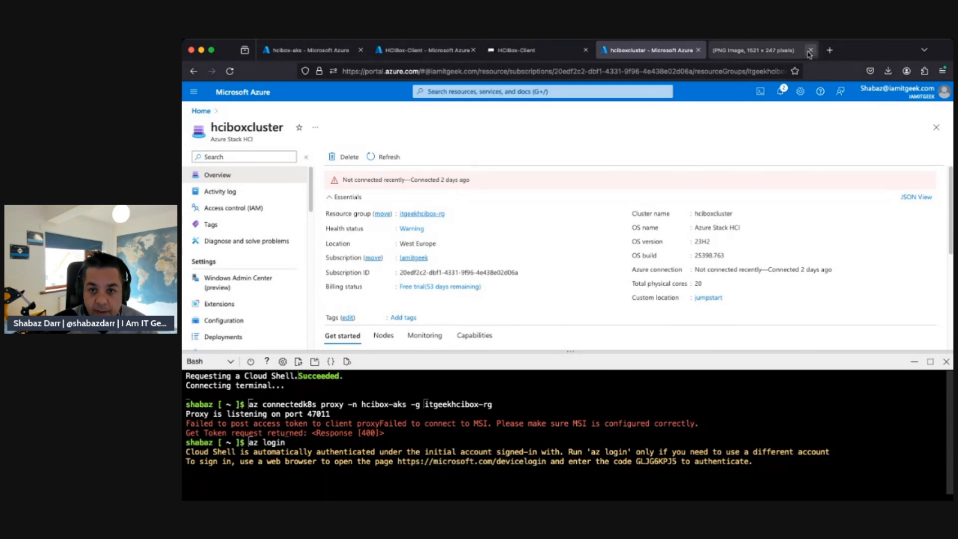
click(767, 52)
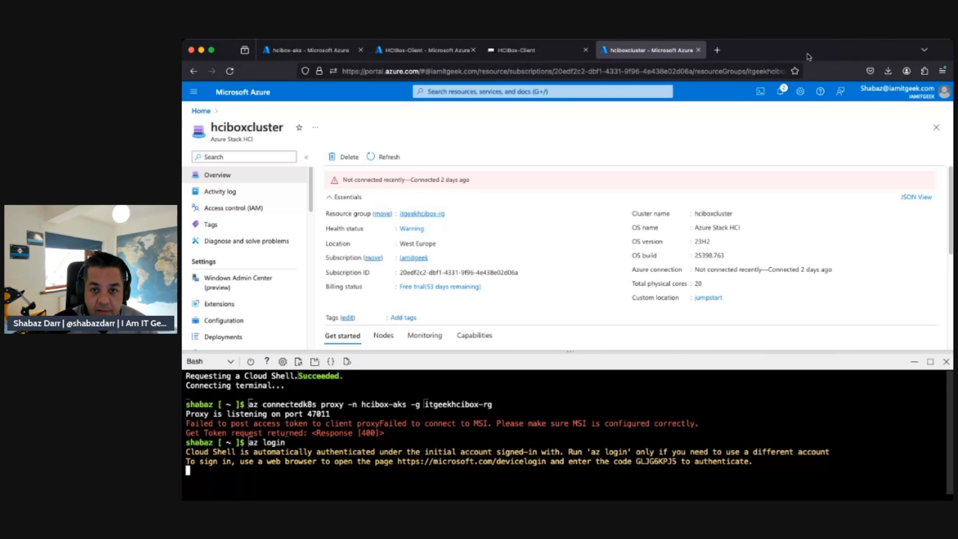
click(810, 49)
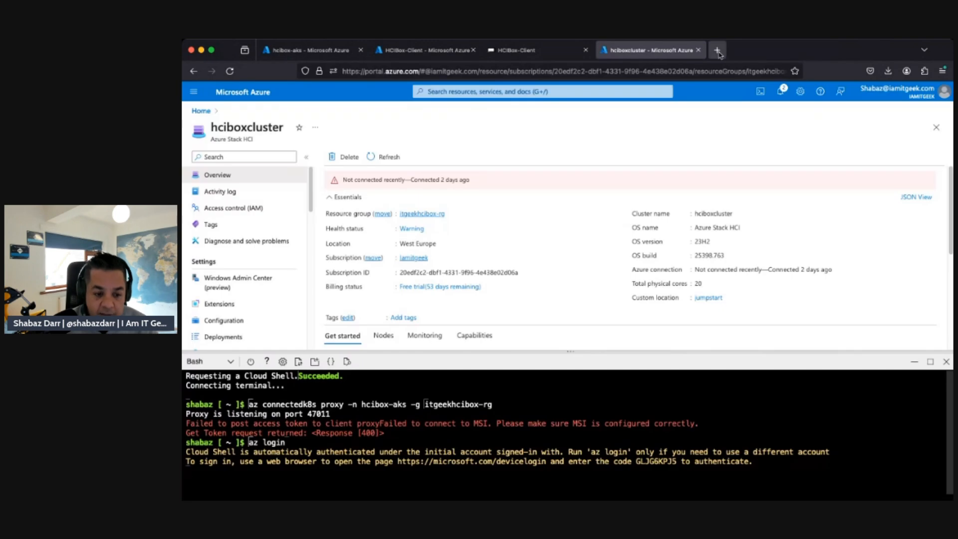
click(717, 50)
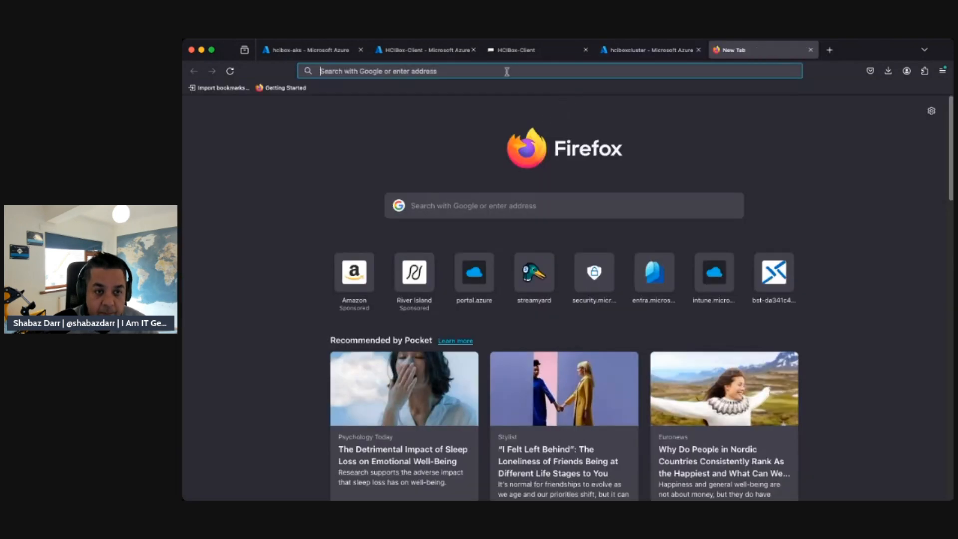
click(506, 71)
text(https)
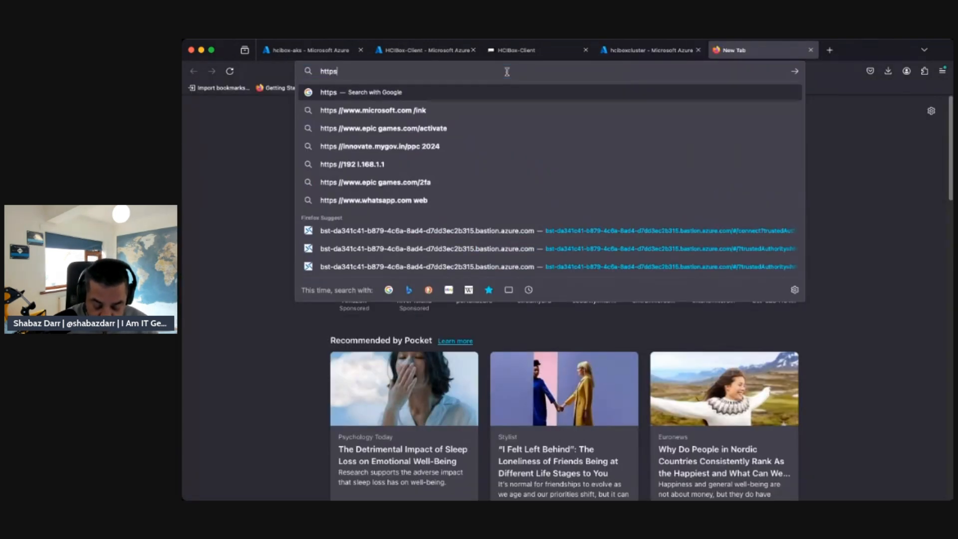
text(://)
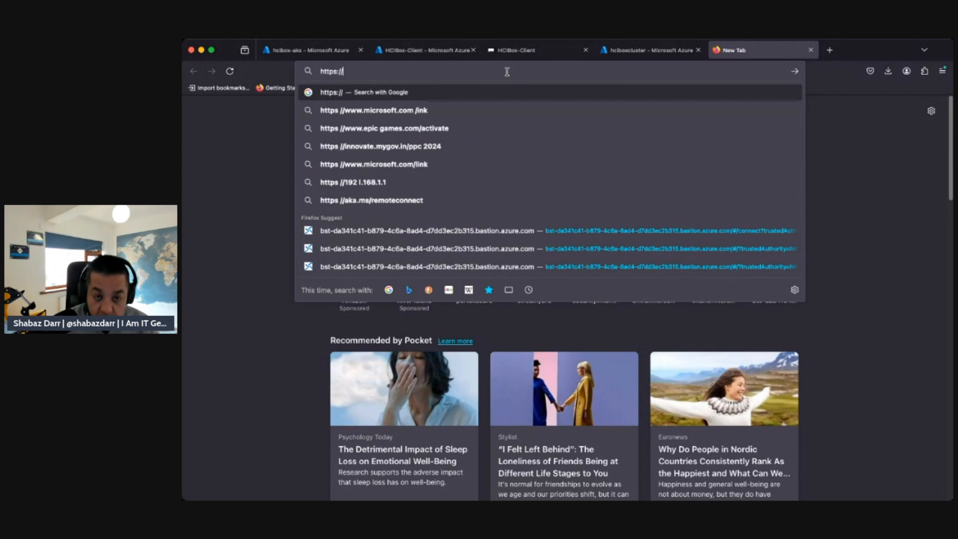
click(436, 55)
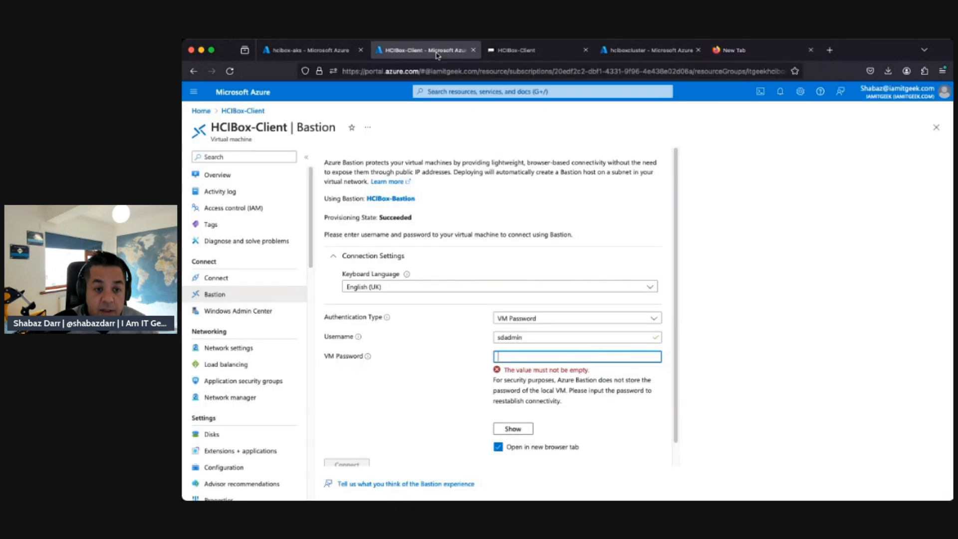
click(623, 58)
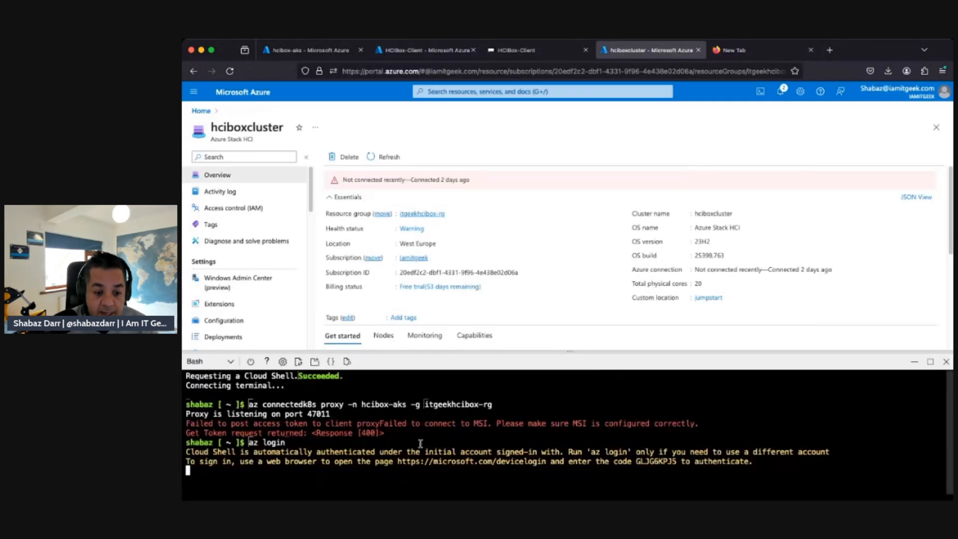
click(457, 462)
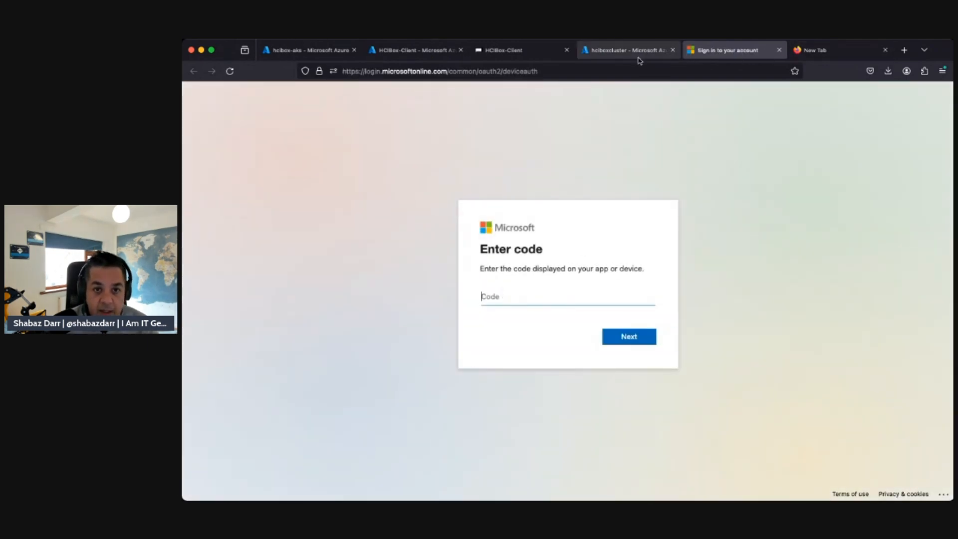
click(605, 56)
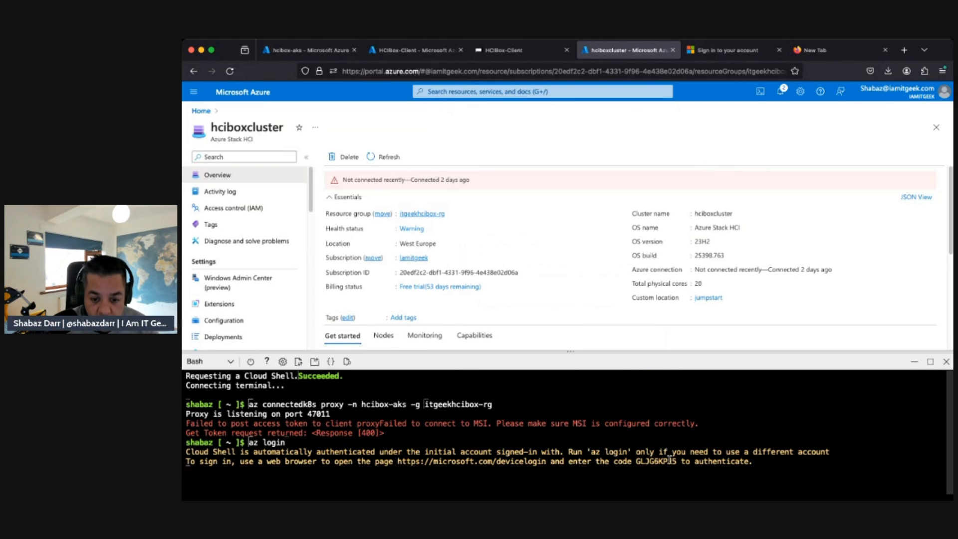
drag(678, 461, 641, 460)
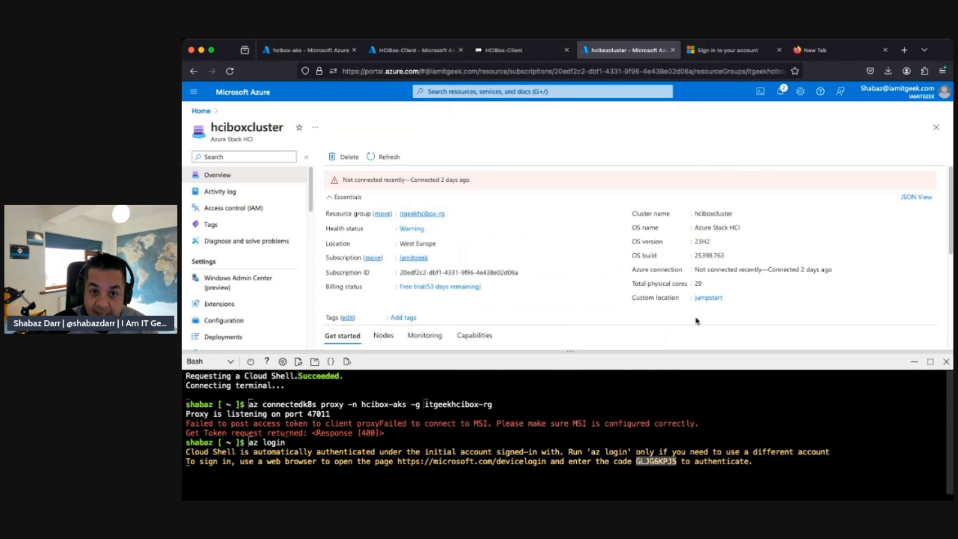
Enter the device code on the Microsoft sign-in page and approve the Azure command-line sign-in with the already signed-in account.
click(704, 50)
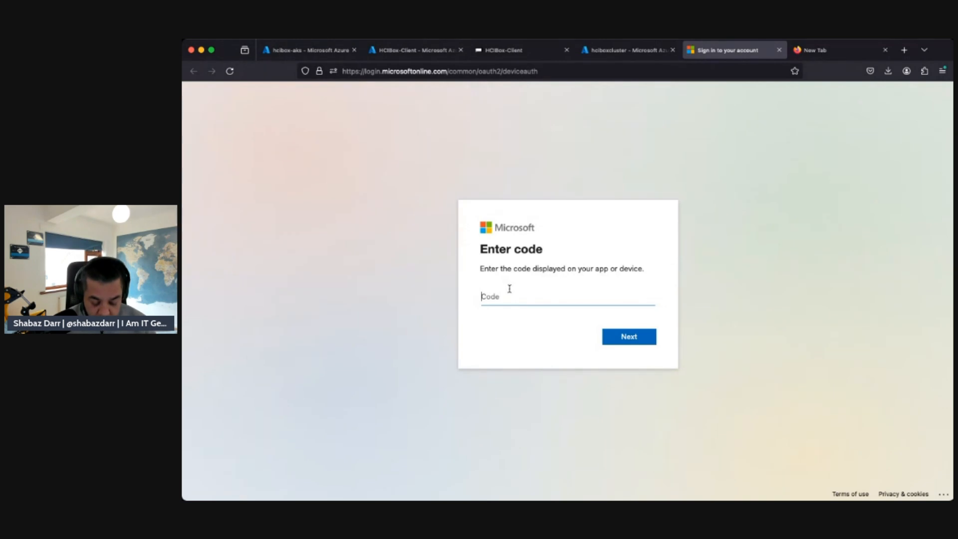
key(super+v)
click(620, 335)
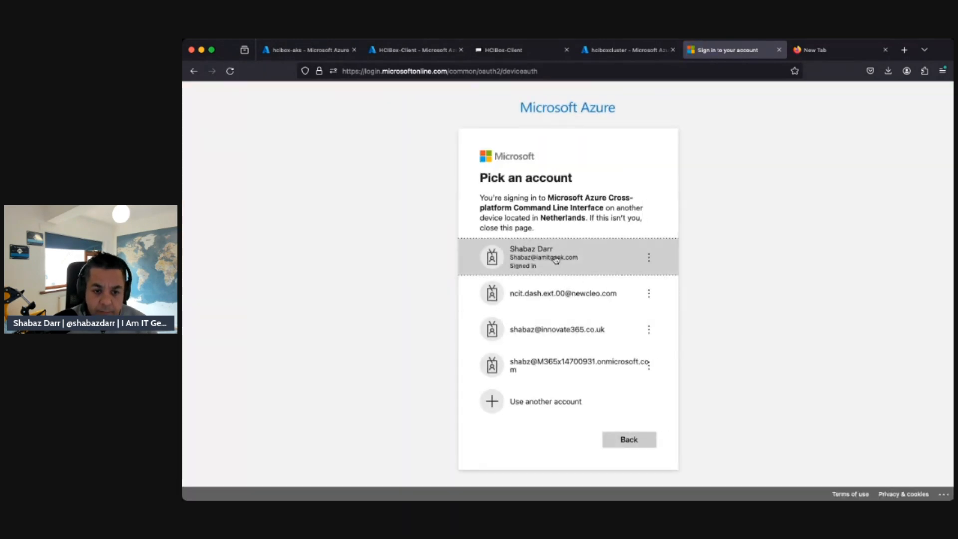
click(552, 255)
click(627, 352)
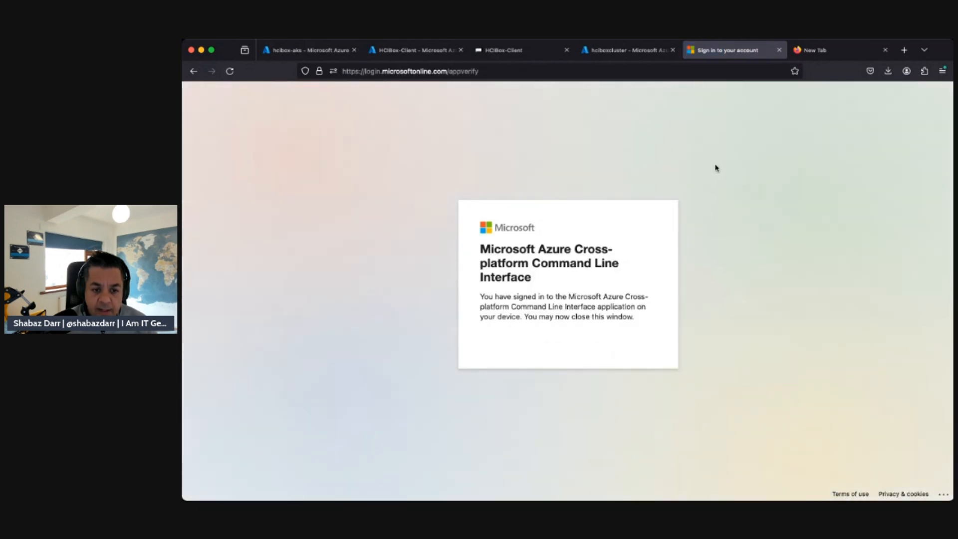
Close the finished sign-in page and the unused new tab to return to the hciboxcluster Cloud Shell.
click(779, 50)
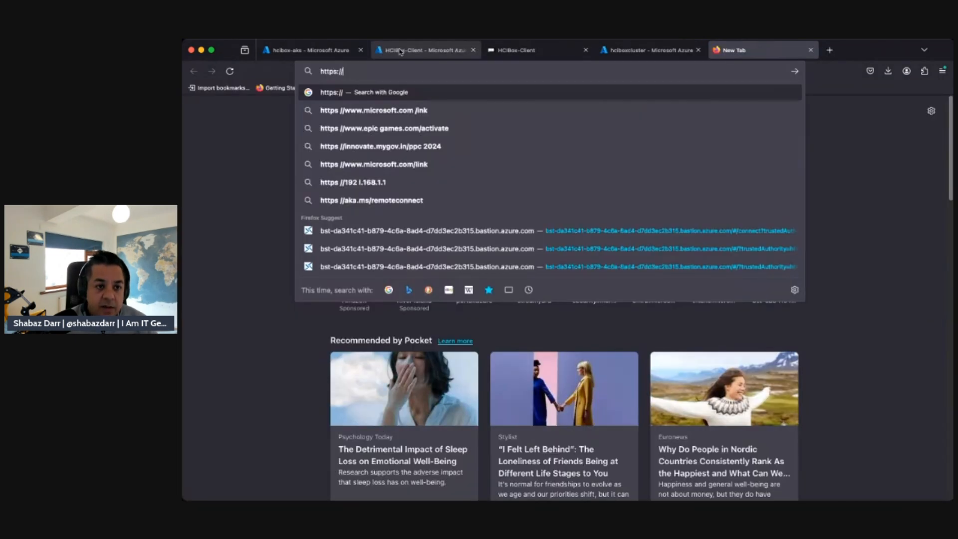
click(249, 338)
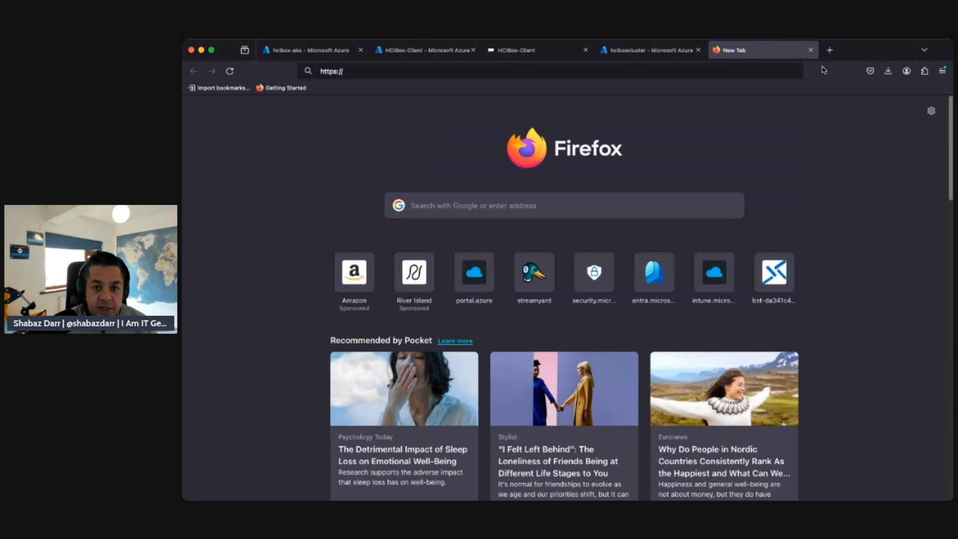
click(810, 49)
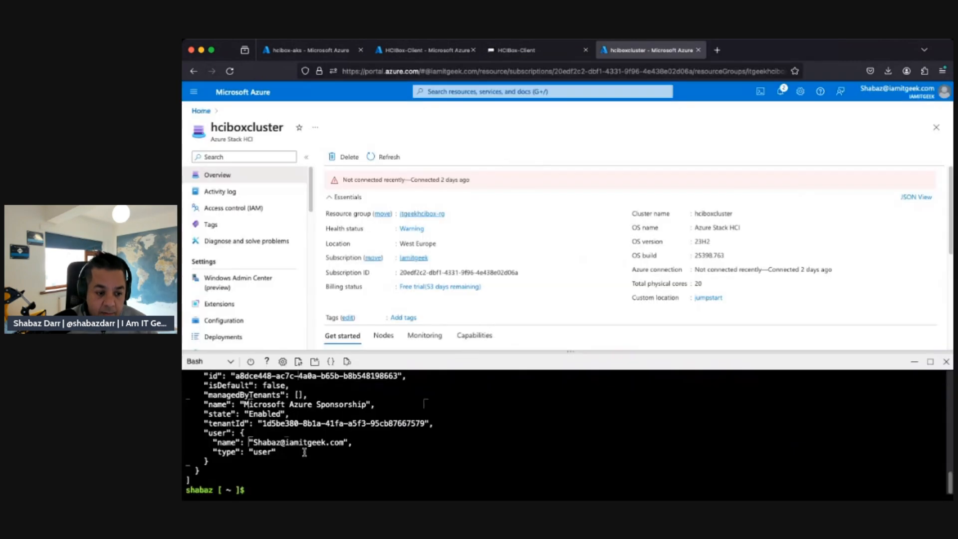
Review the login output and rerun "az connectedk8s proxy -n hcibox-aks -g itgeekhcibox-rg" from the command history.
scroll(315, 445, up, 3)
scroll(315, 445, up, 1)
scroll(314, 443, down, 3)
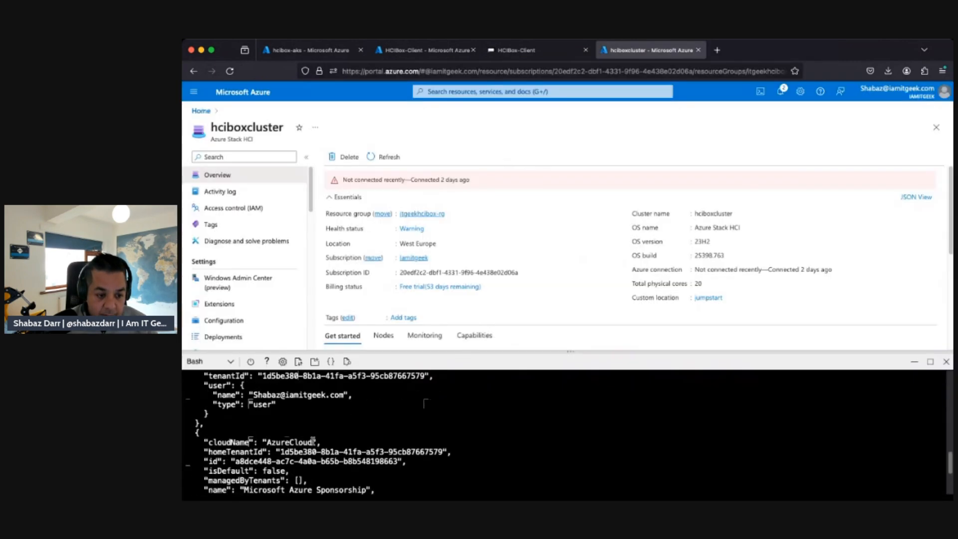
key(Up)
key(Up)
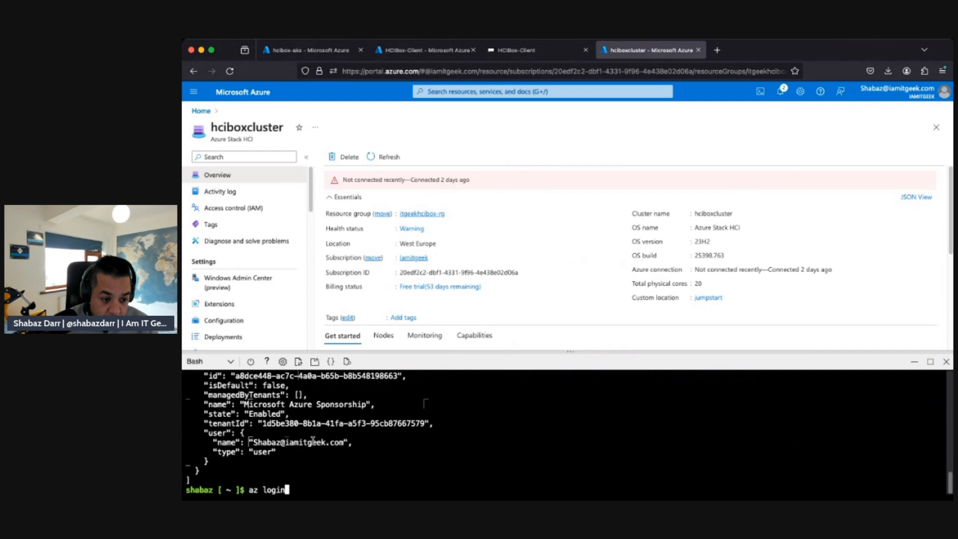
key(Return)
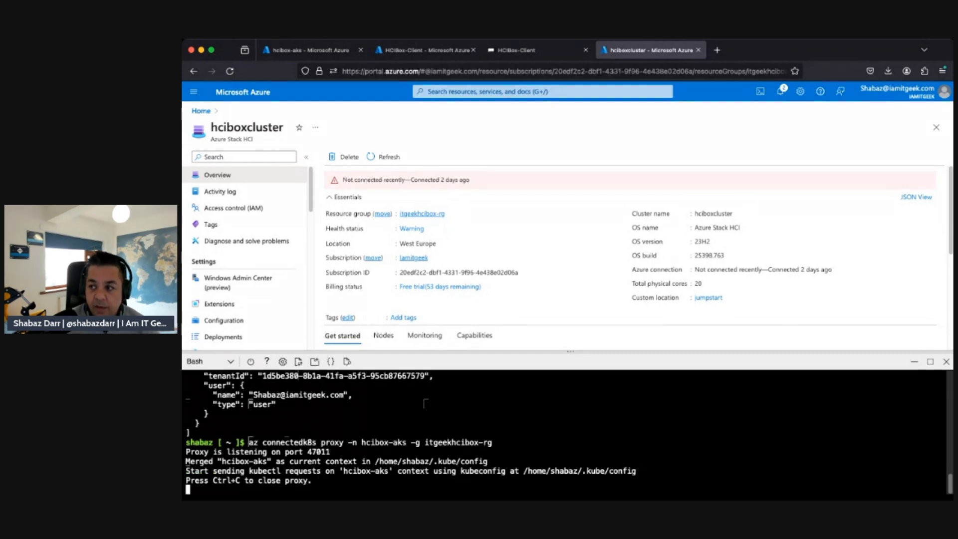
key(super+Tab)
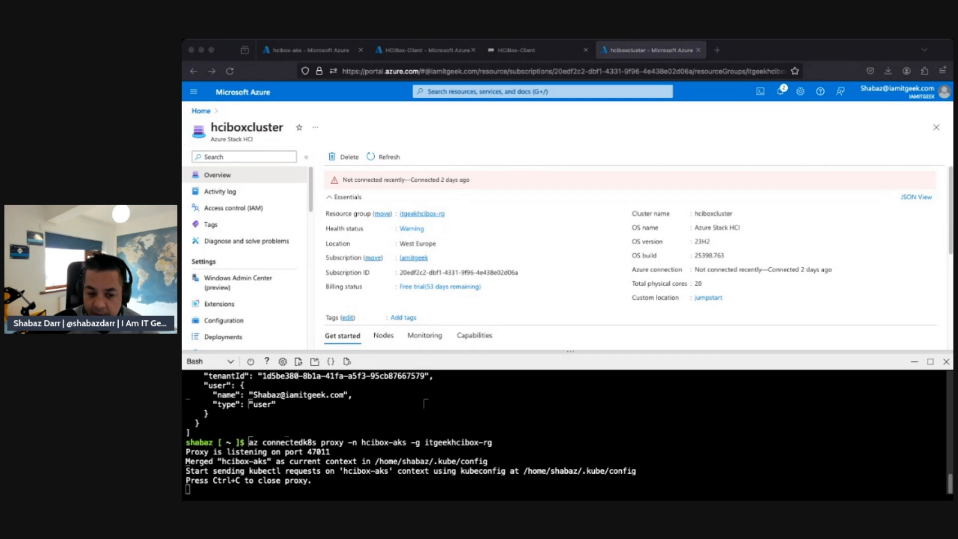
click(772, 50)
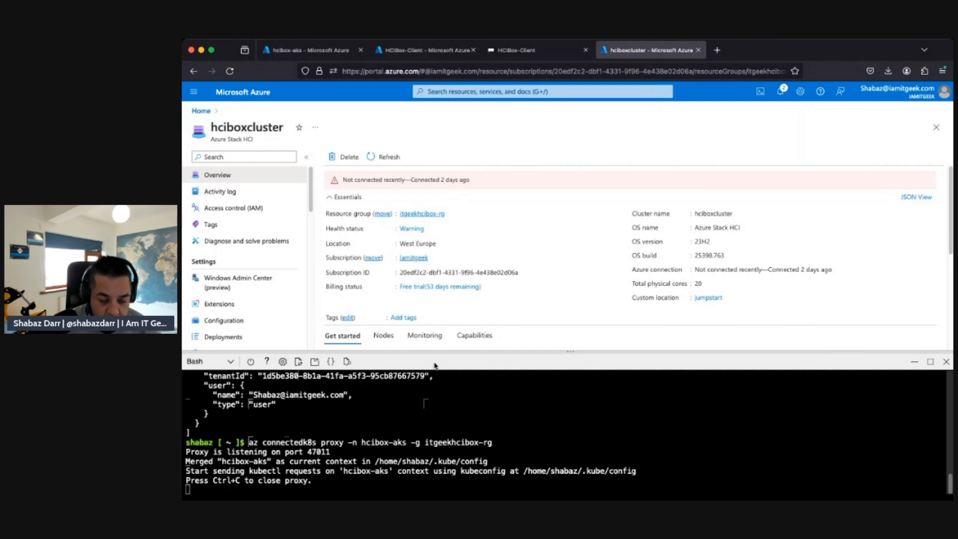
key(Up)
key(Up)
key(BackSpace)
key(BackSpace)
key(BackSpace)
key(BackSpace)
key(BackSpace)
key(BackSpace)
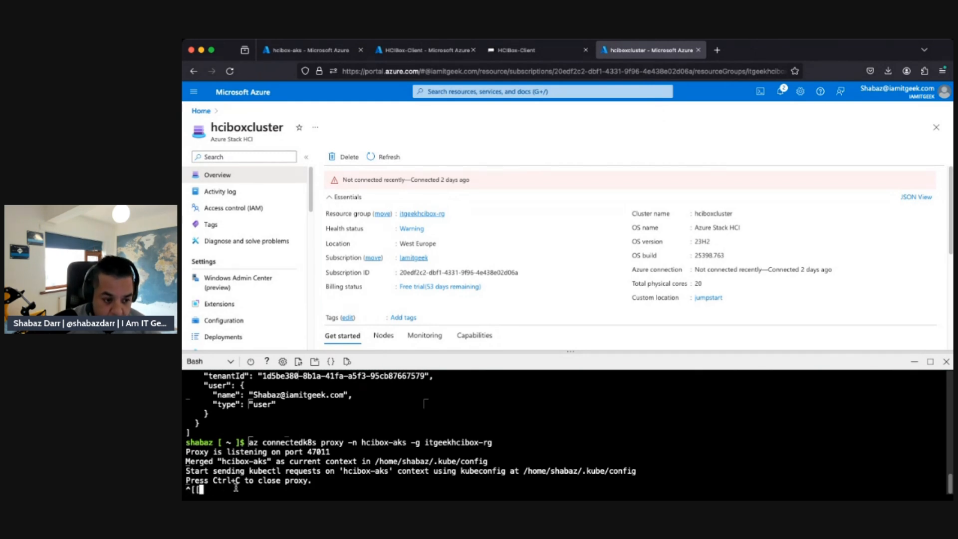
key(Return)
key(Return)
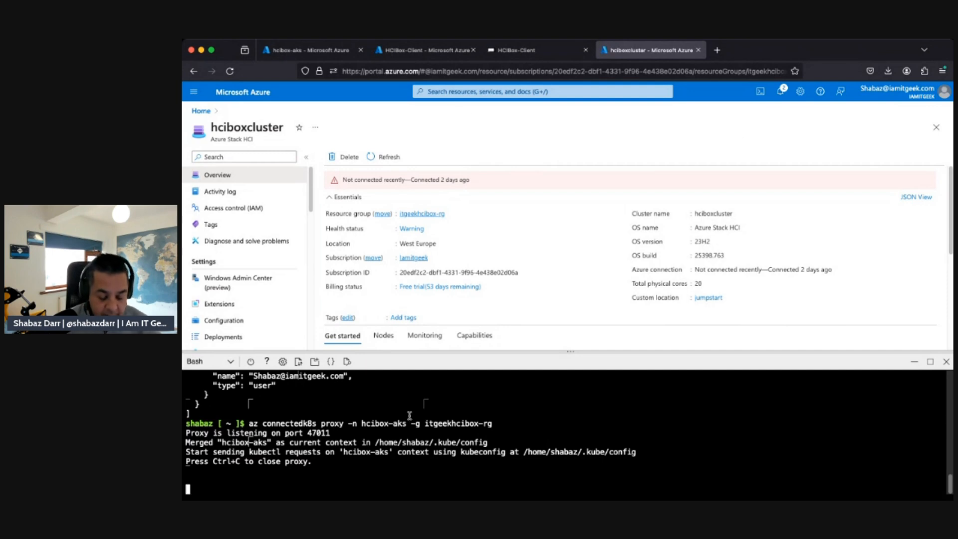
Try to run "kubectl get nodes -o wide" in the same Cloud Shell session that is running the proxy.
text(kub)
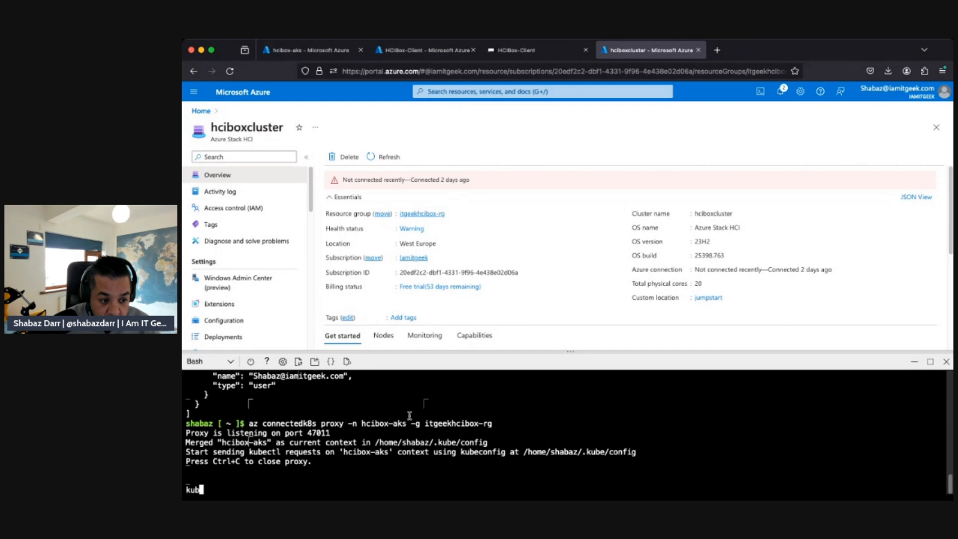
text(ectl)
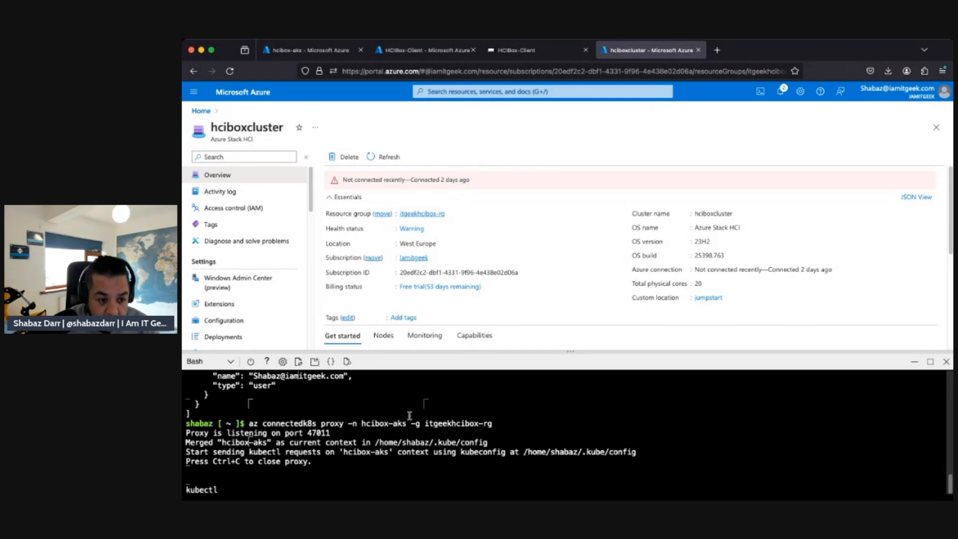
text( get nod)
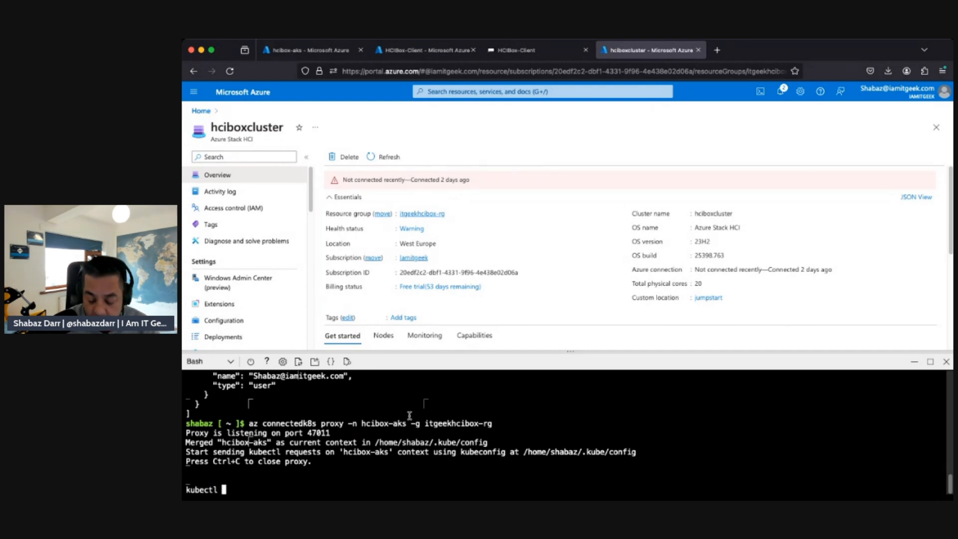
text(es)
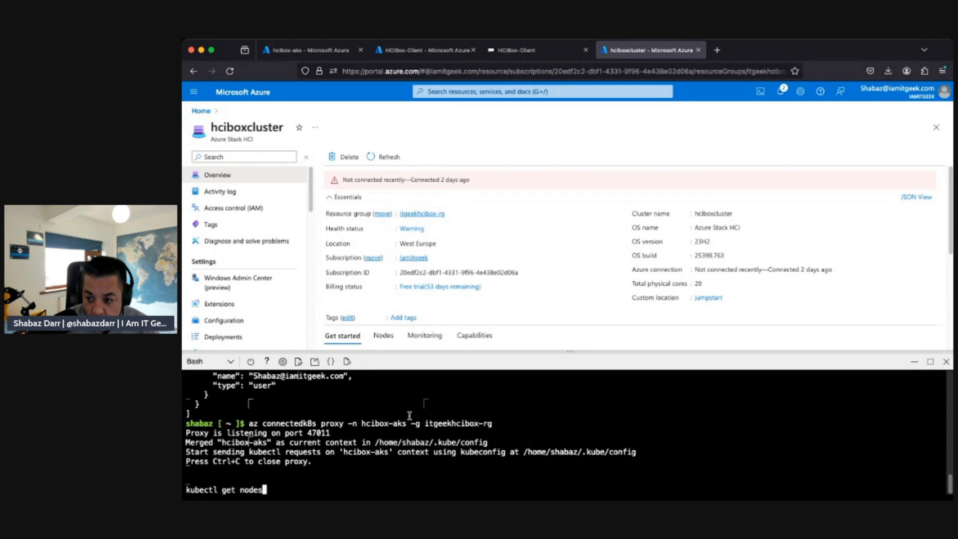
text( -o)
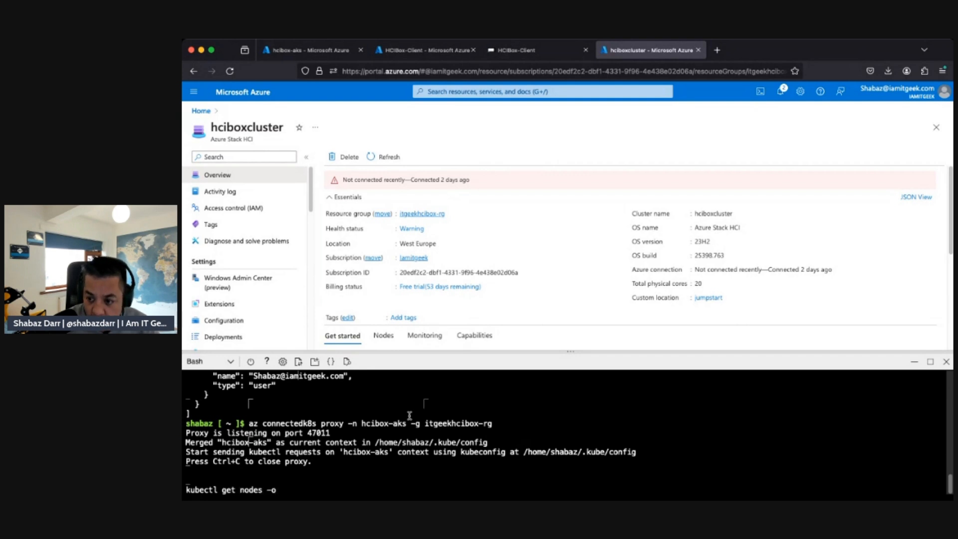
text( wide)
key(Return)
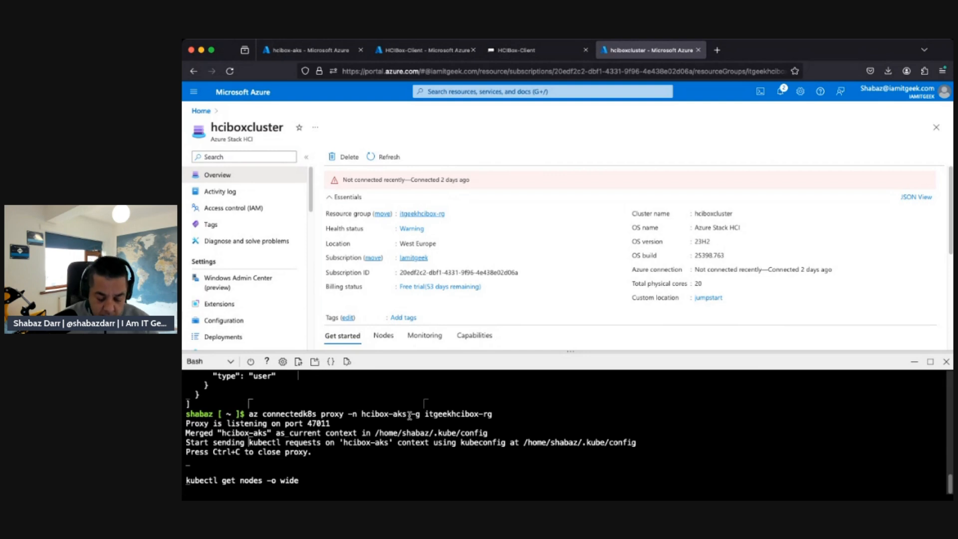
Run the hcibox-aks proxy command again and open a second Cloud Shell session in a new browser tab.
key(Return)
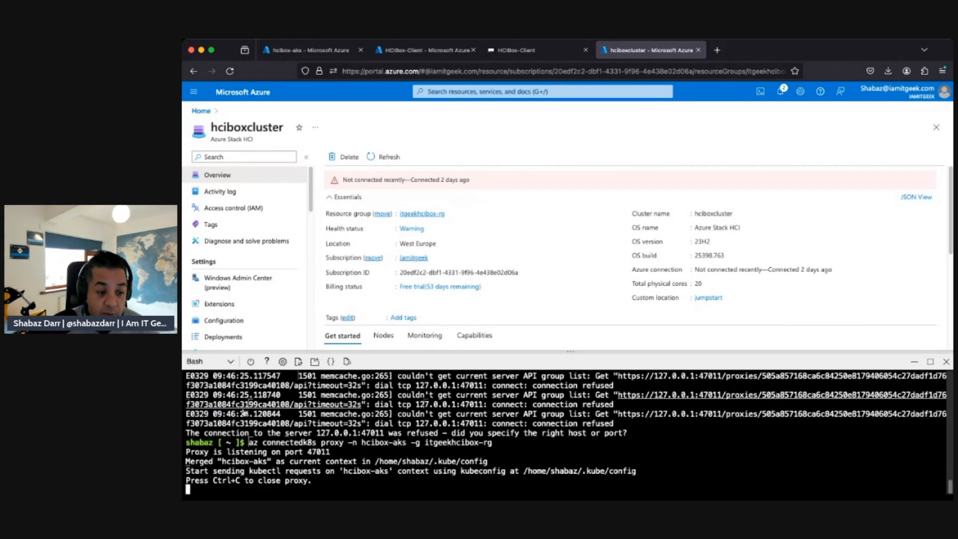
click(317, 362)
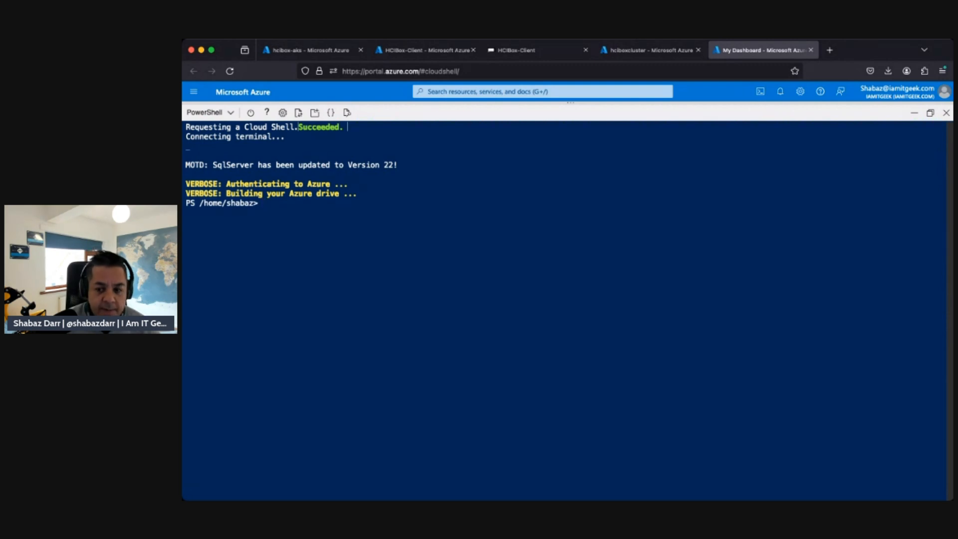
text(V�^���^��)
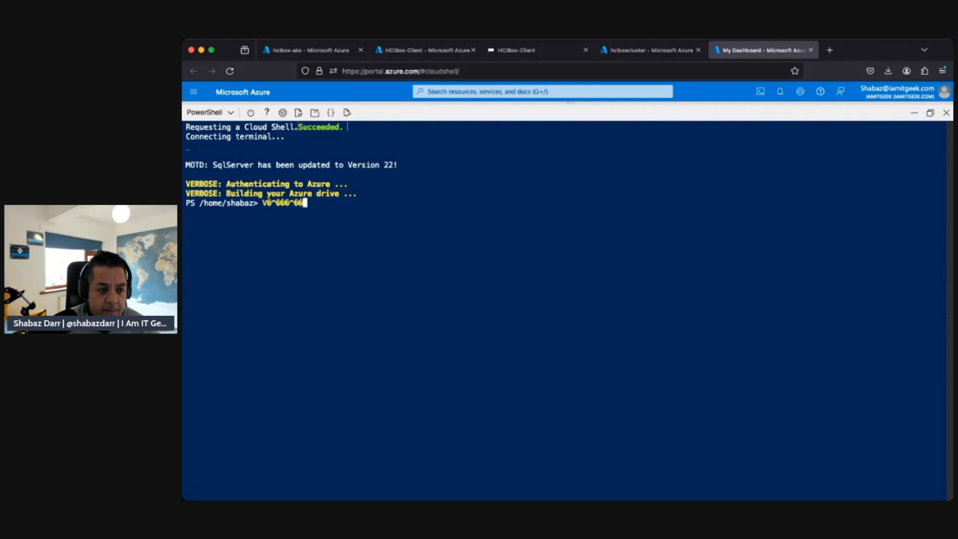
key(BackSpace)
key(BackSpace)
key(BackSpace)
key(BackSpace)
key(BackSpace)
key(BackSpace)
key(BackSpace)
key(BackSpace)
key(BackSpace)
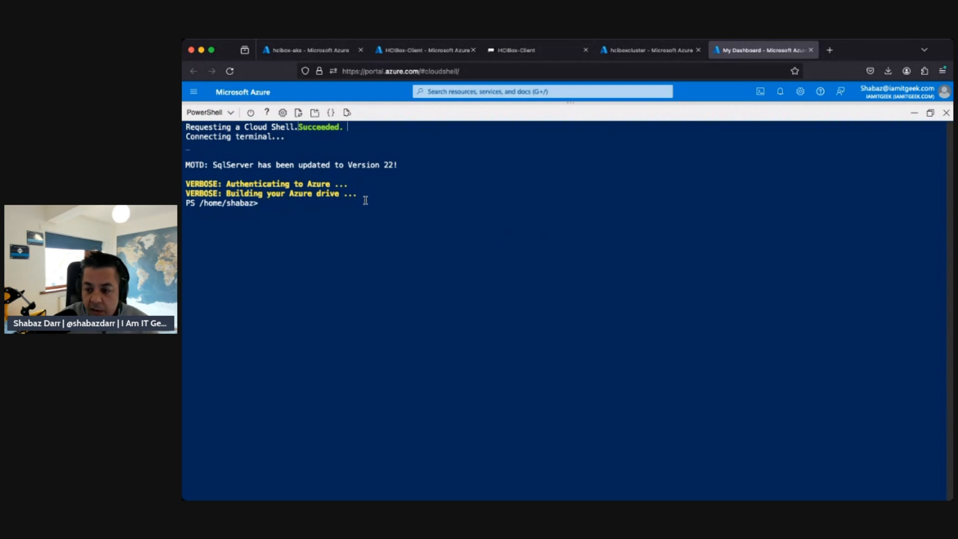
Run "kubectl get nodes -o wide" in the new PowerShell session to list the cluster's nodes.
text(kube)
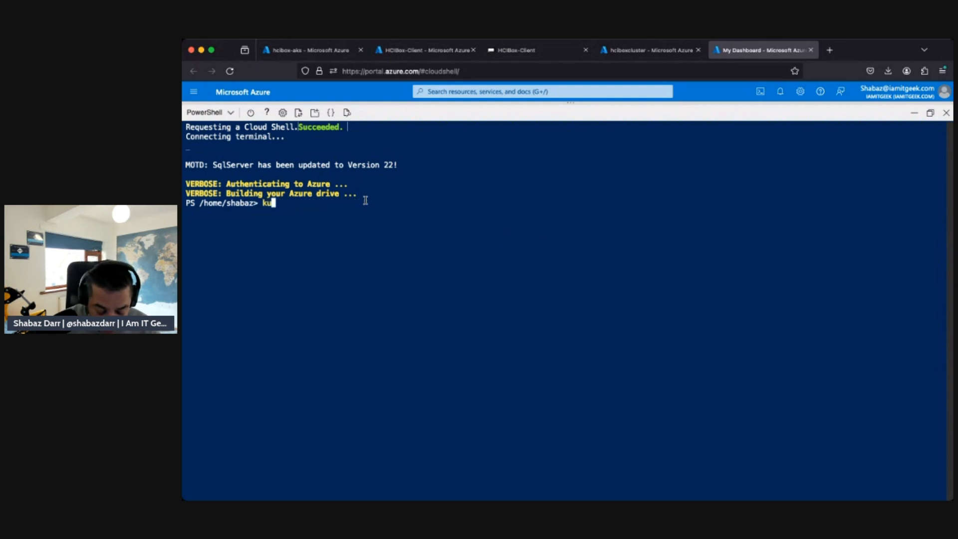
text(ctl get nodes -o)
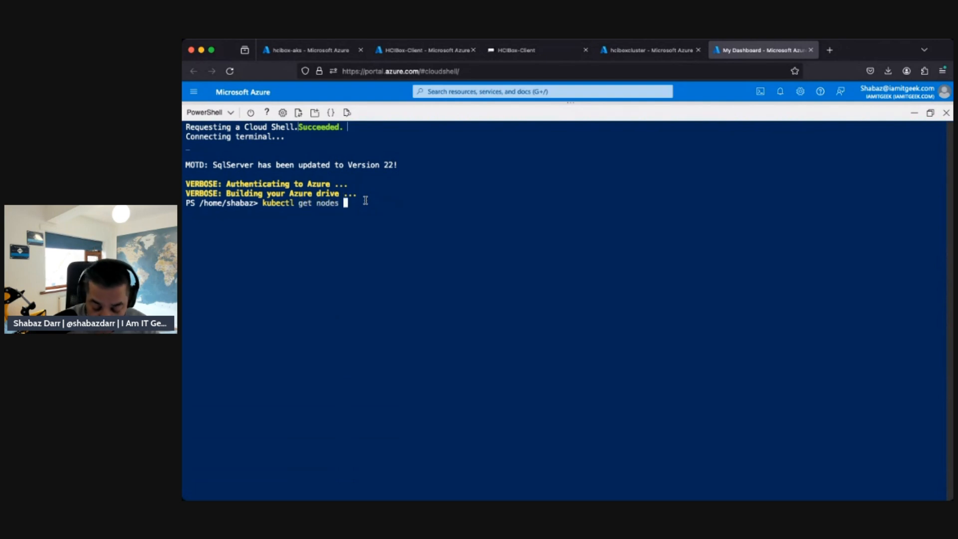
text( wide)
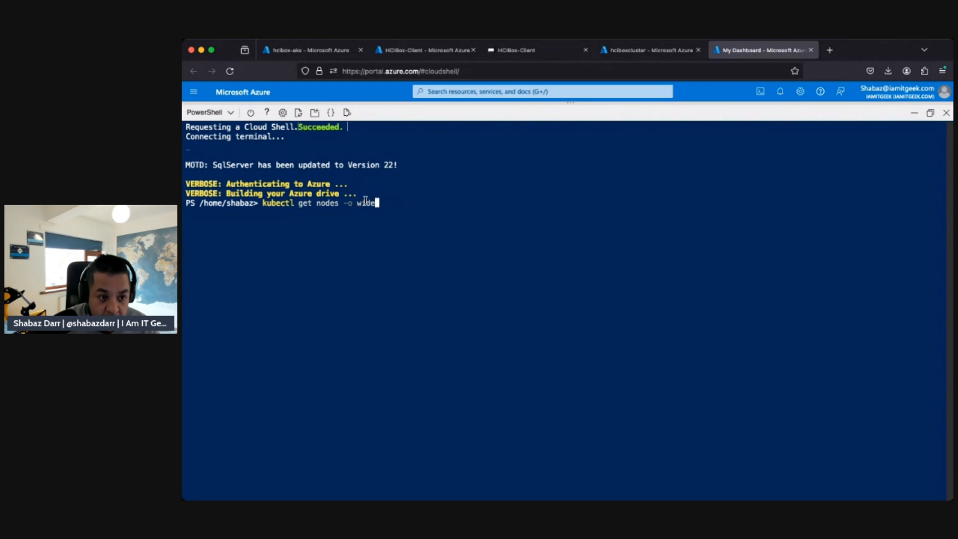
key(Return)
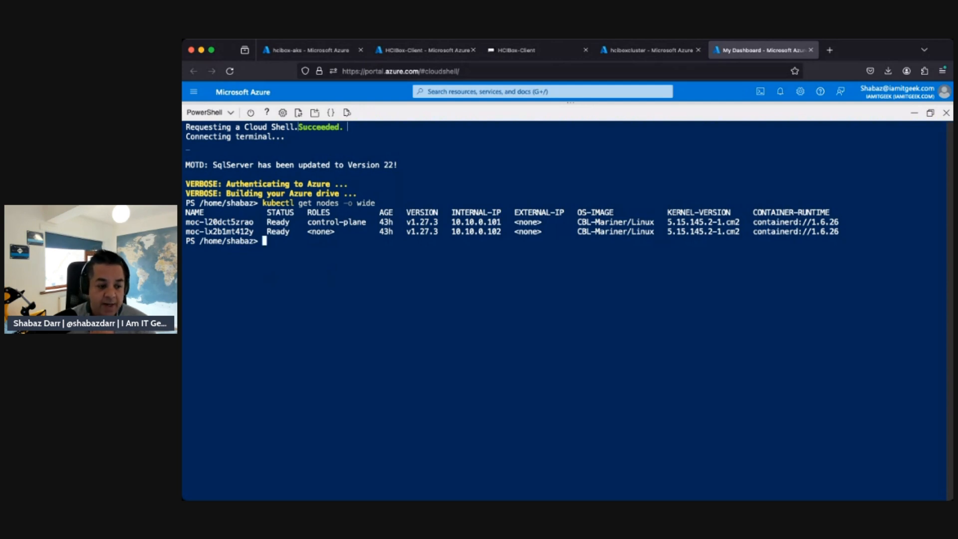
key(super+Tab)
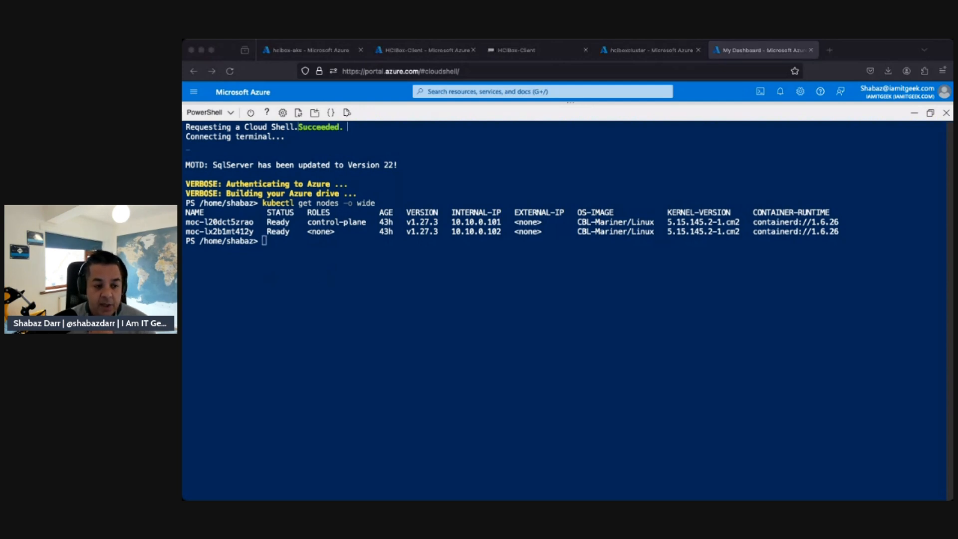